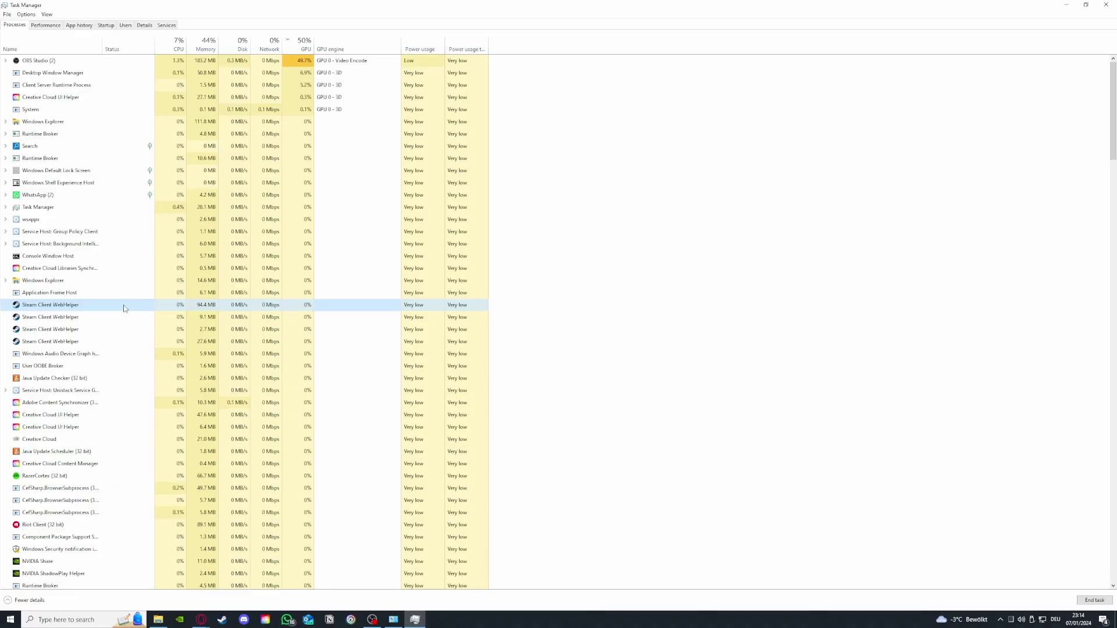
# Step: End the Steam Client WebHelper process that is using the most memory
pyautogui.rightClick(124, 308)
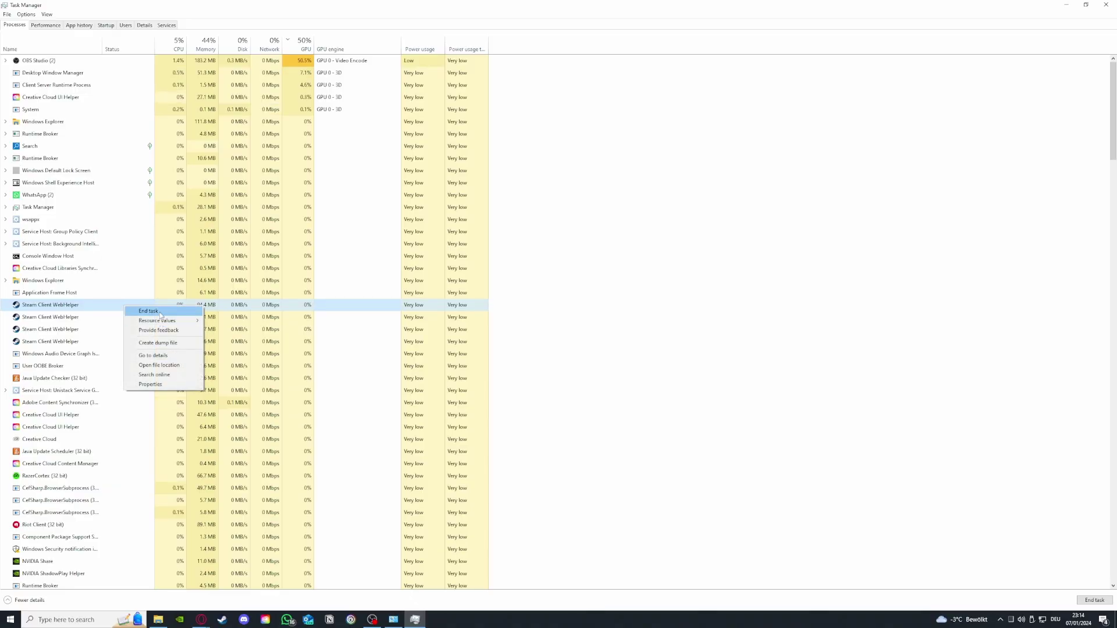
pyautogui.click(160, 314)
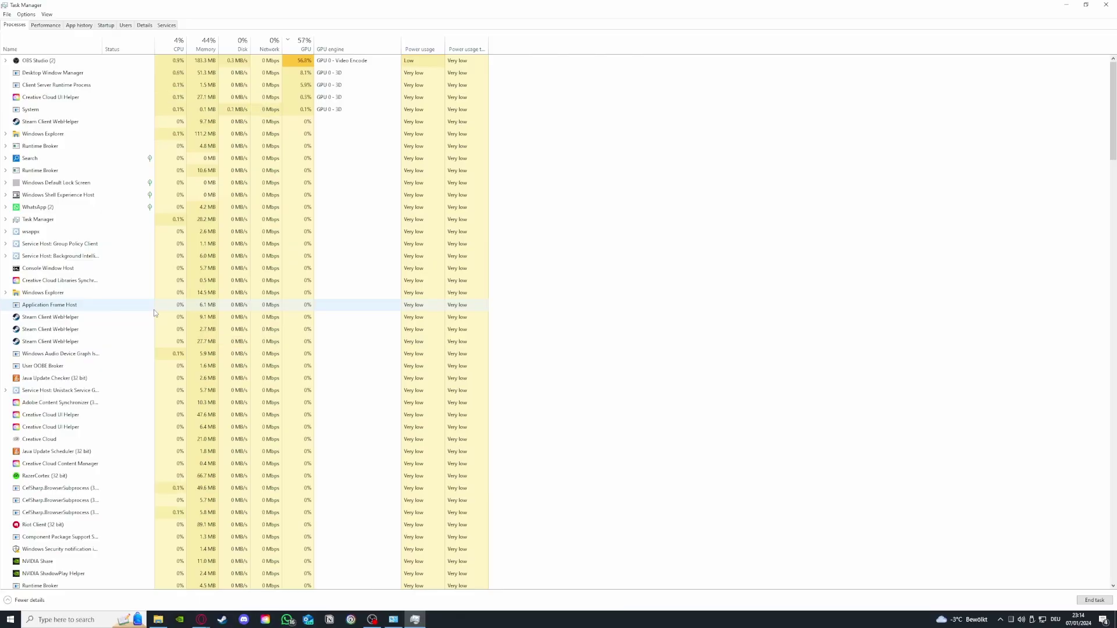
# Step: Check the CPU and GPU performance graphs and return to the list of running processes
pyautogui.click(60, 26)
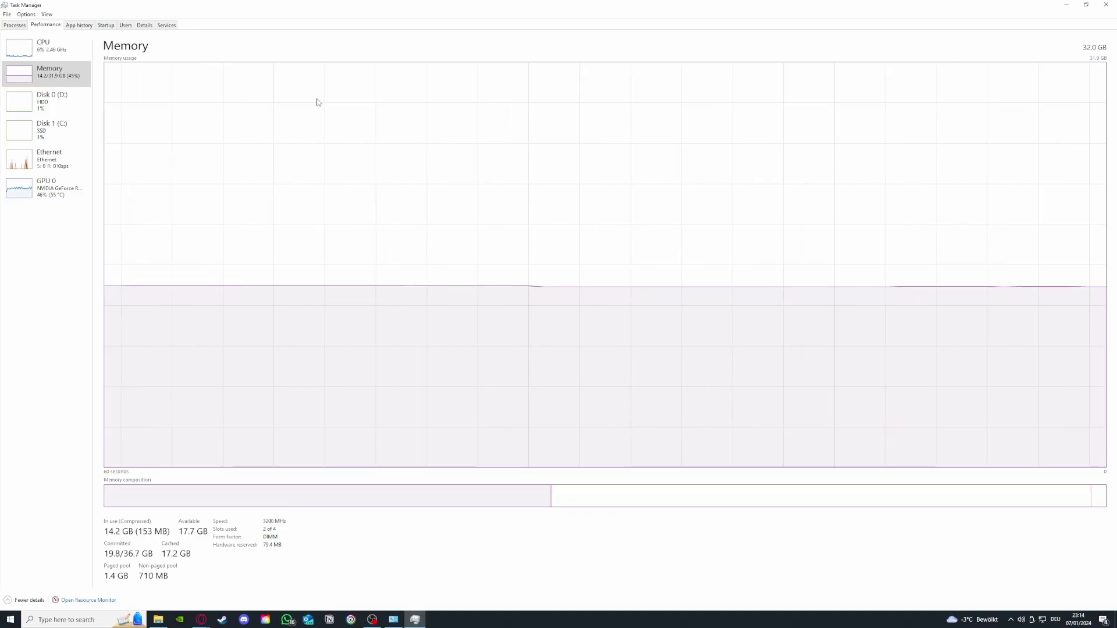
pyautogui.click(41, 52)
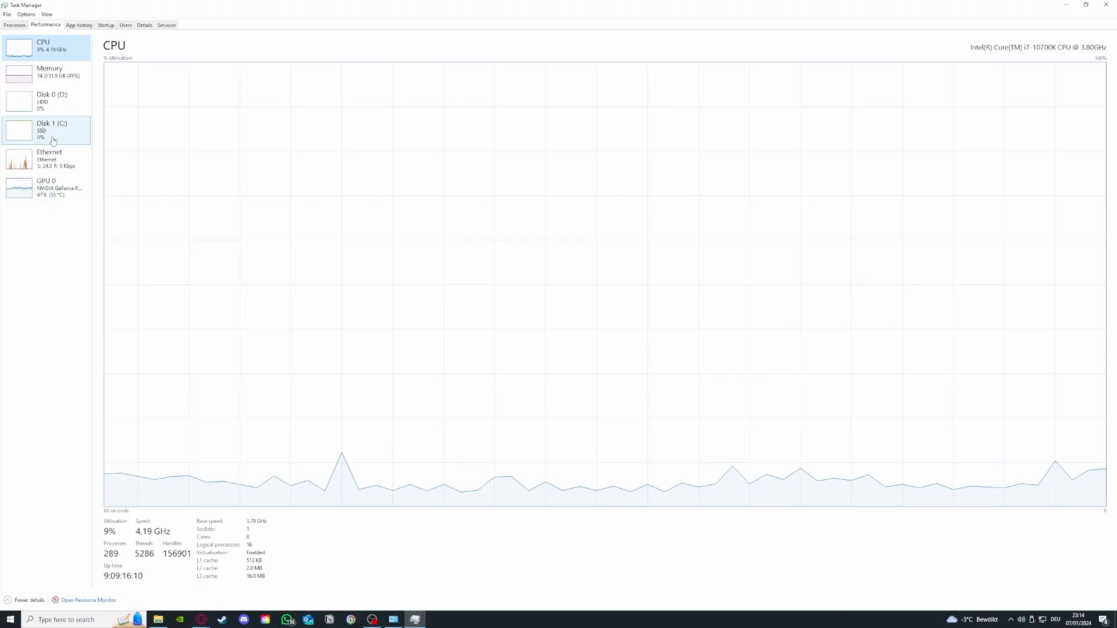
pyautogui.click(47, 187)
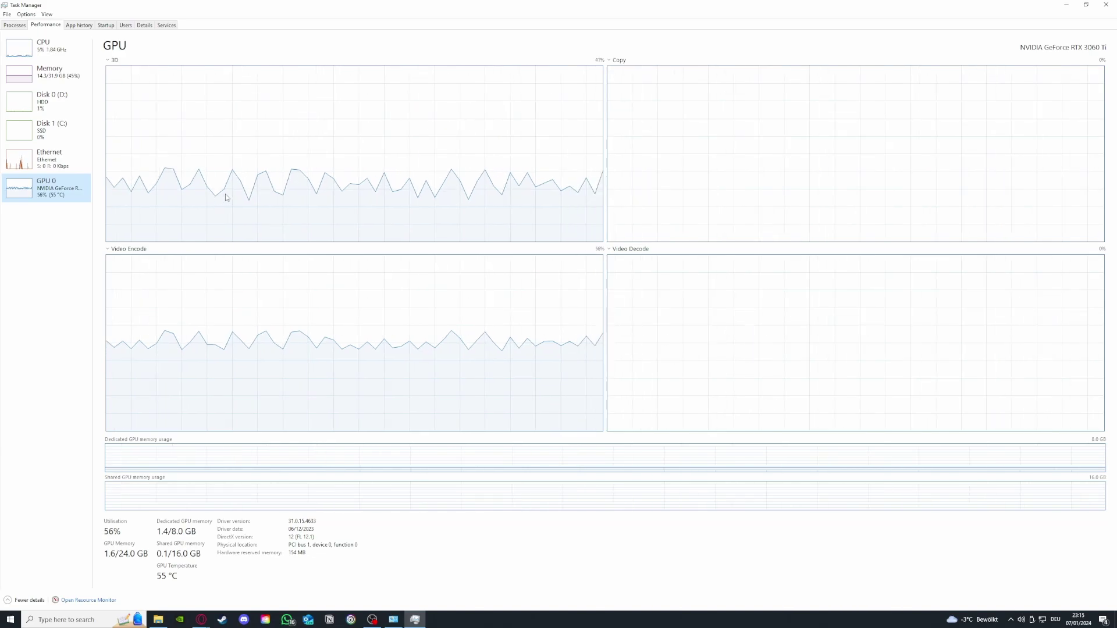
pyautogui.click(14, 25)
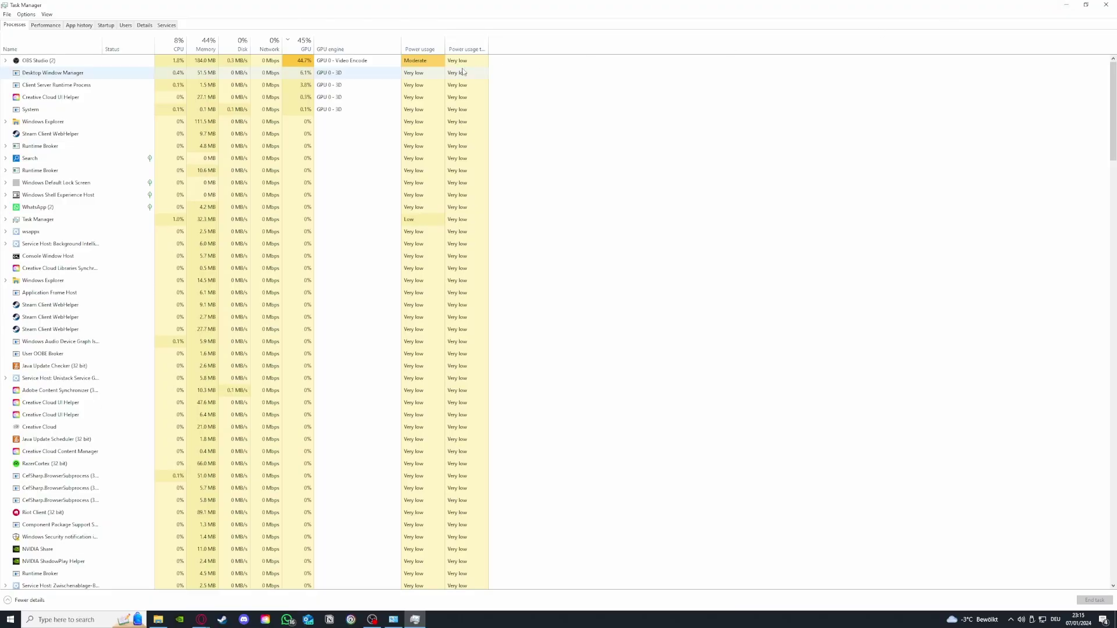
# Step: Review the startup programs, bring up the available actions for Parsec and iCUE, and close Task Manager
pyautogui.click(83, 28)
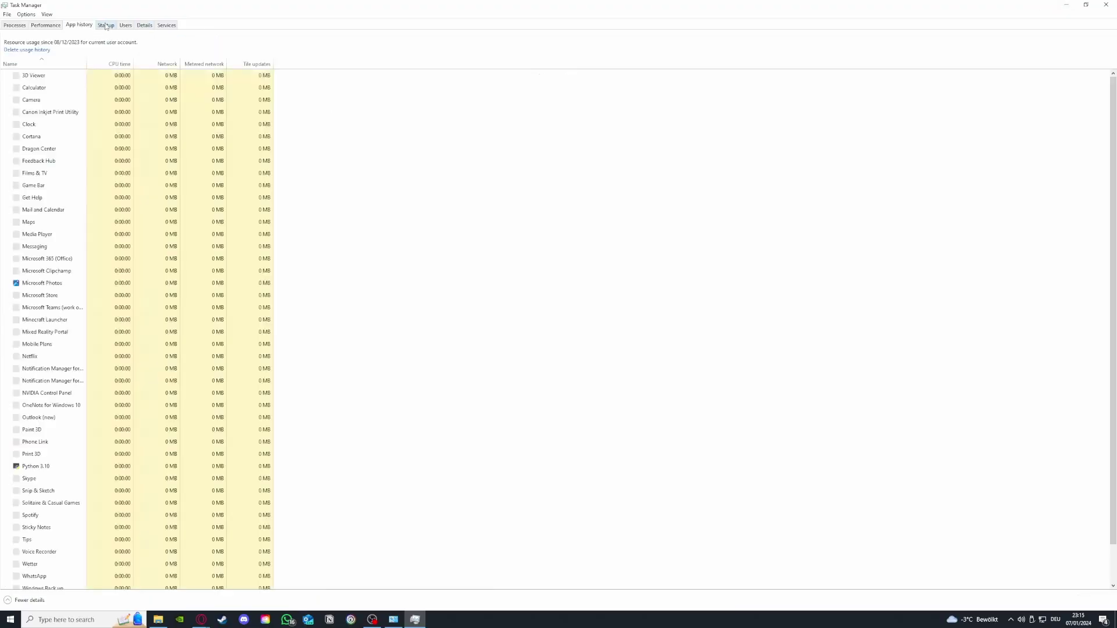
pyautogui.hotkey('ctrl', 'Tab')
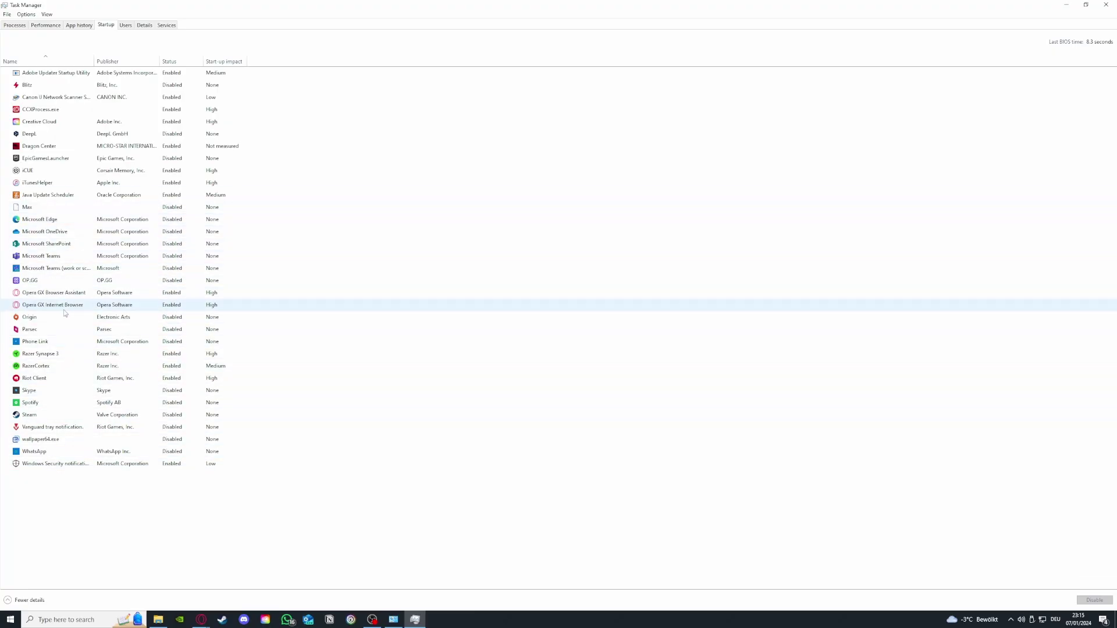
pyautogui.click(61, 330)
pyautogui.rightClick(72, 330)
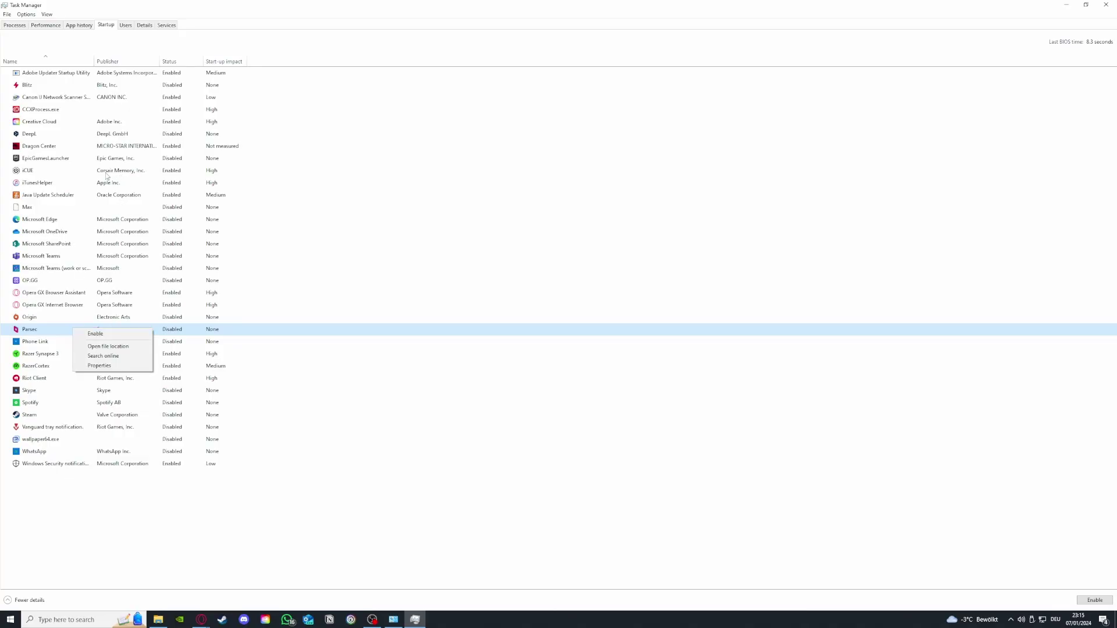
pyautogui.click(65, 172)
pyautogui.rightClick(65, 173)
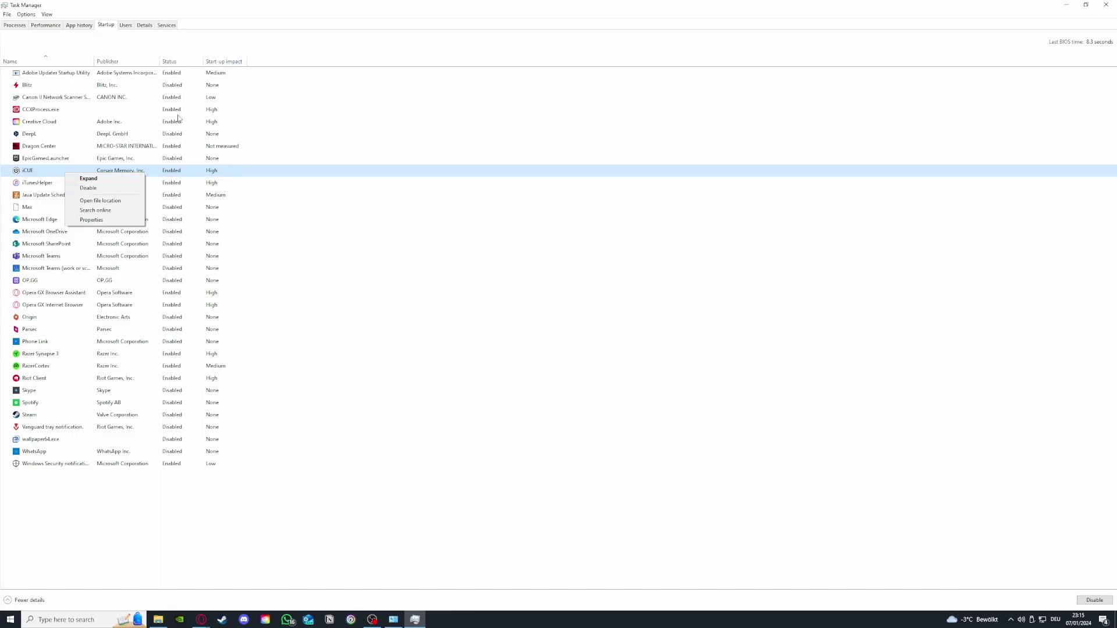
pyautogui.click(119, 190)
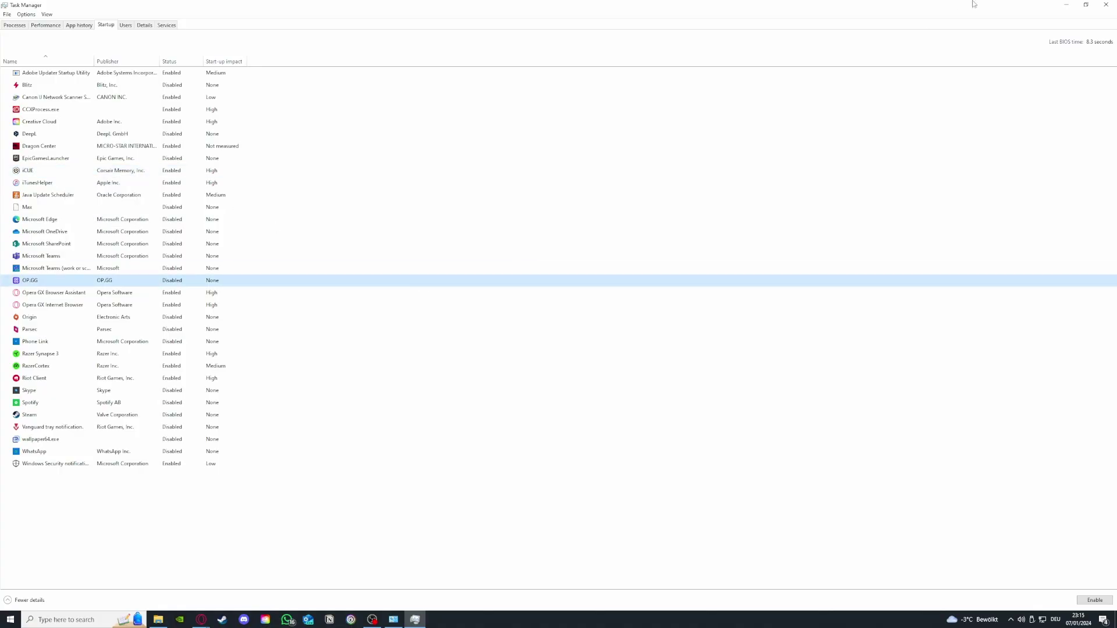
pyautogui.click(1105, 5)
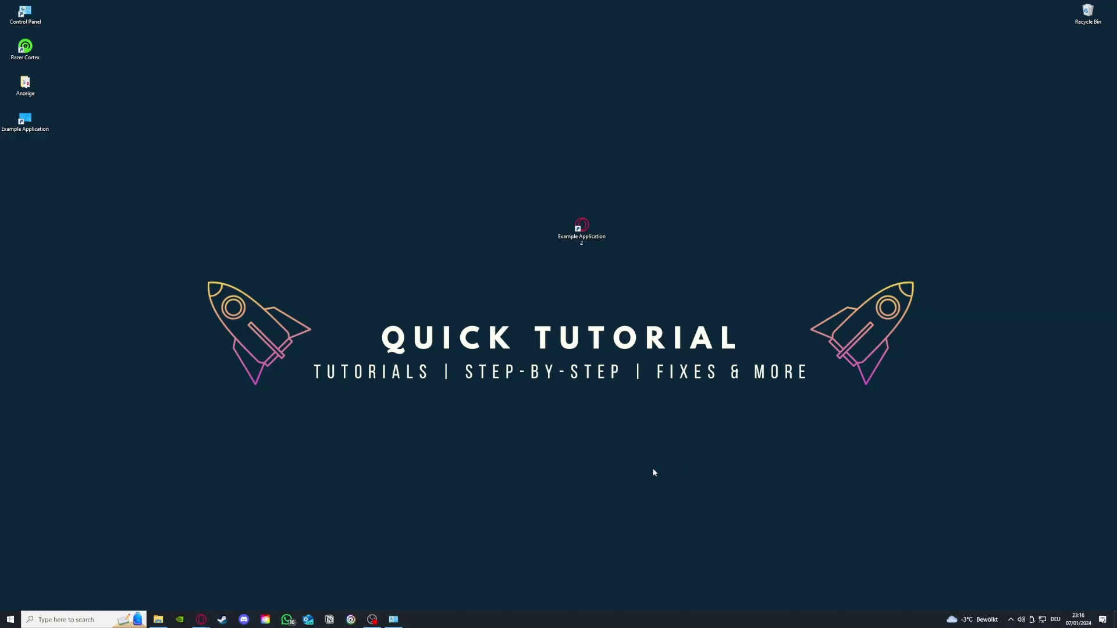
# Step: Reopen Task Manager, inspect the Steam Client WebHelper processes still running, and close it again
pyautogui.rightClick(508, 625)
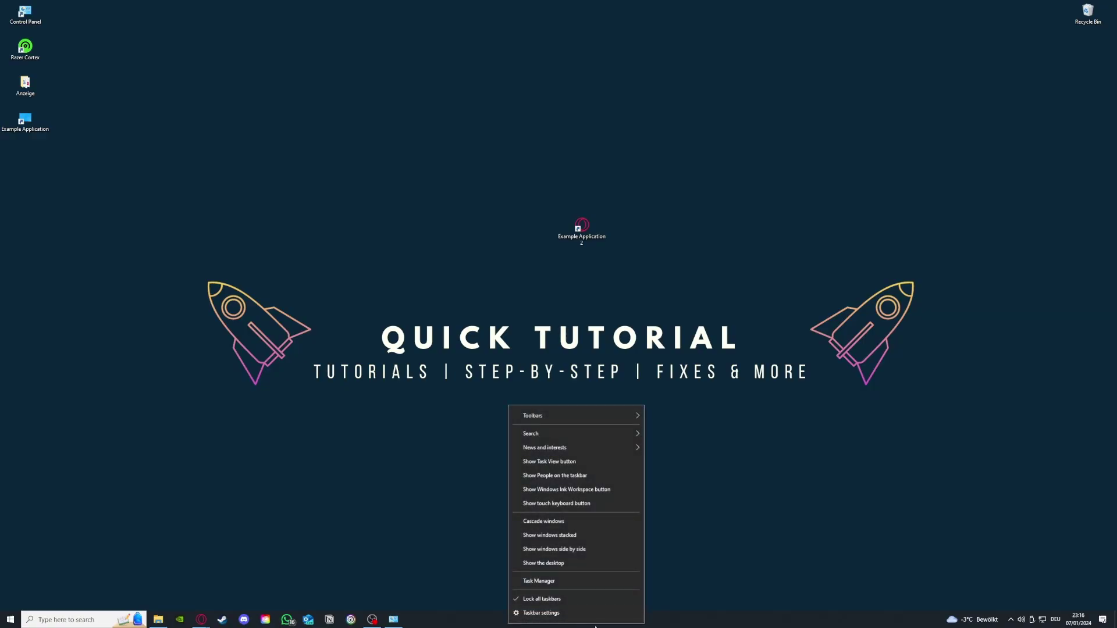
pyautogui.click(541, 581)
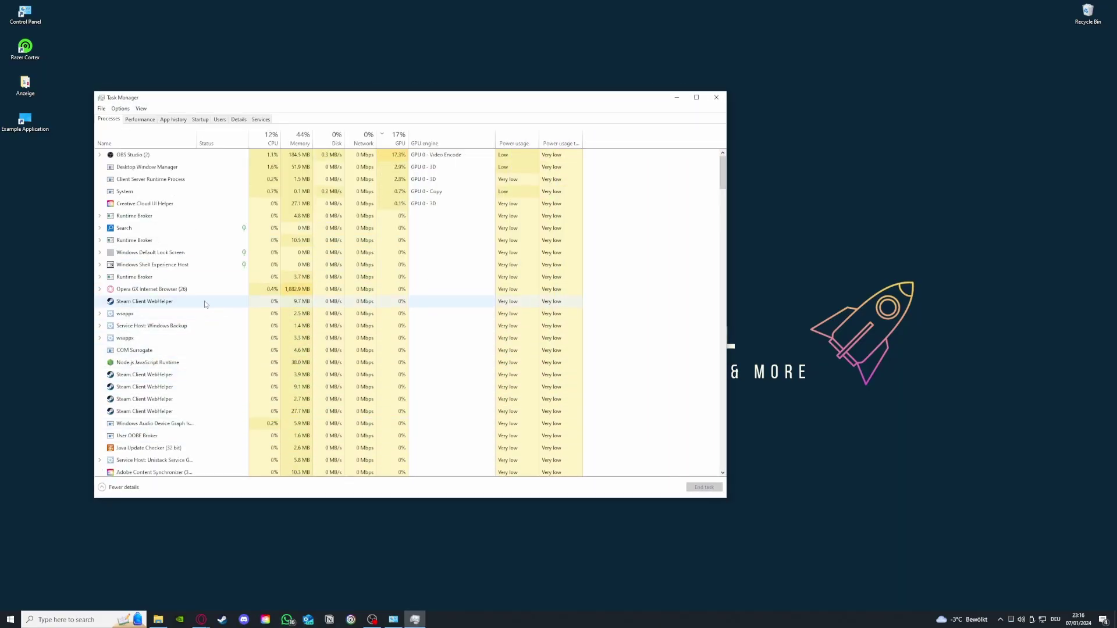
pyautogui.click(204, 301)
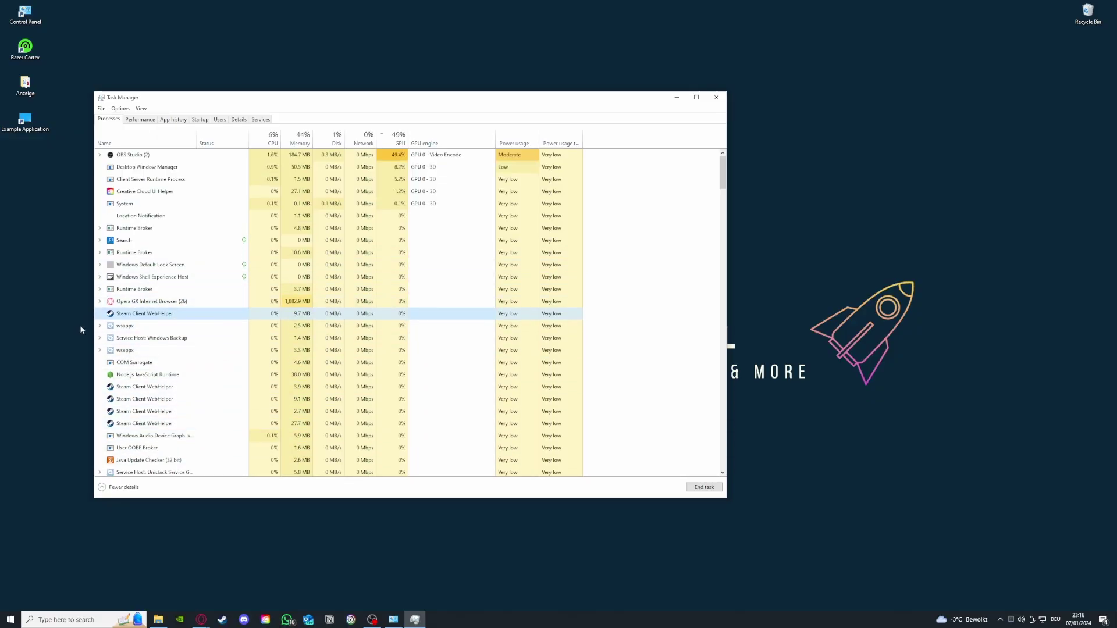
pyautogui.scroll(-3, 122, 384)
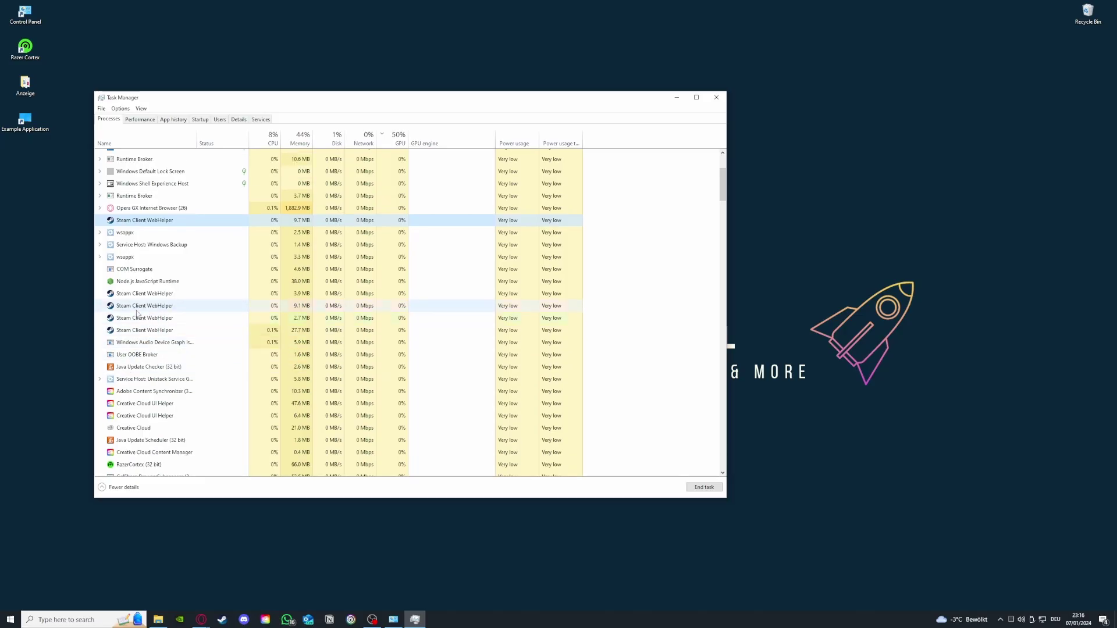
pyautogui.moveTo(133, 294); pyautogui.dragTo(139, 336)
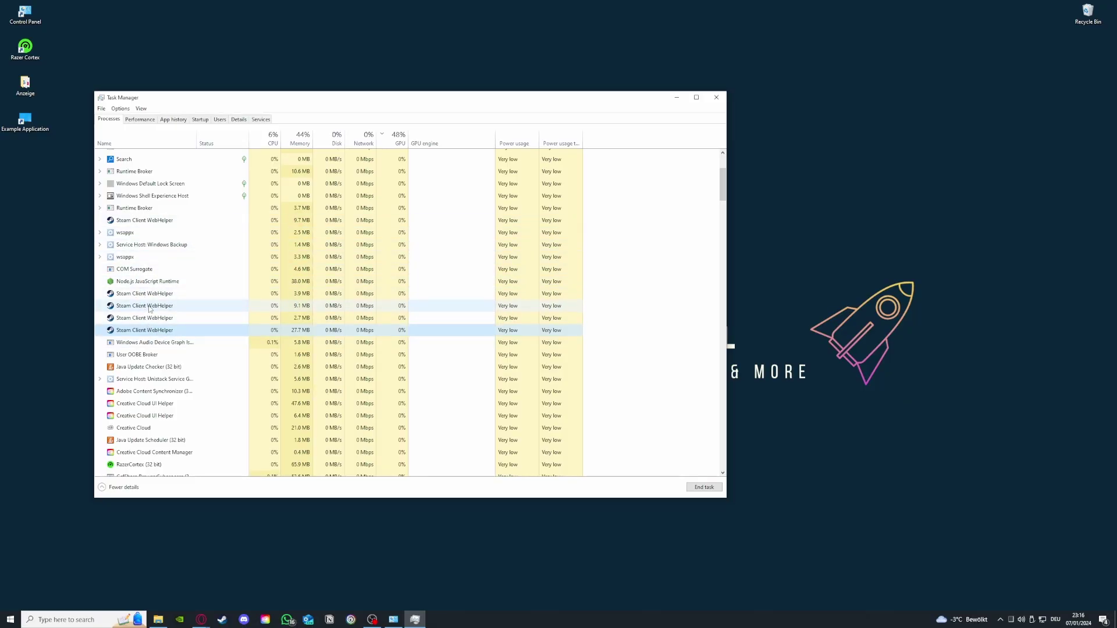
pyautogui.click(716, 98)
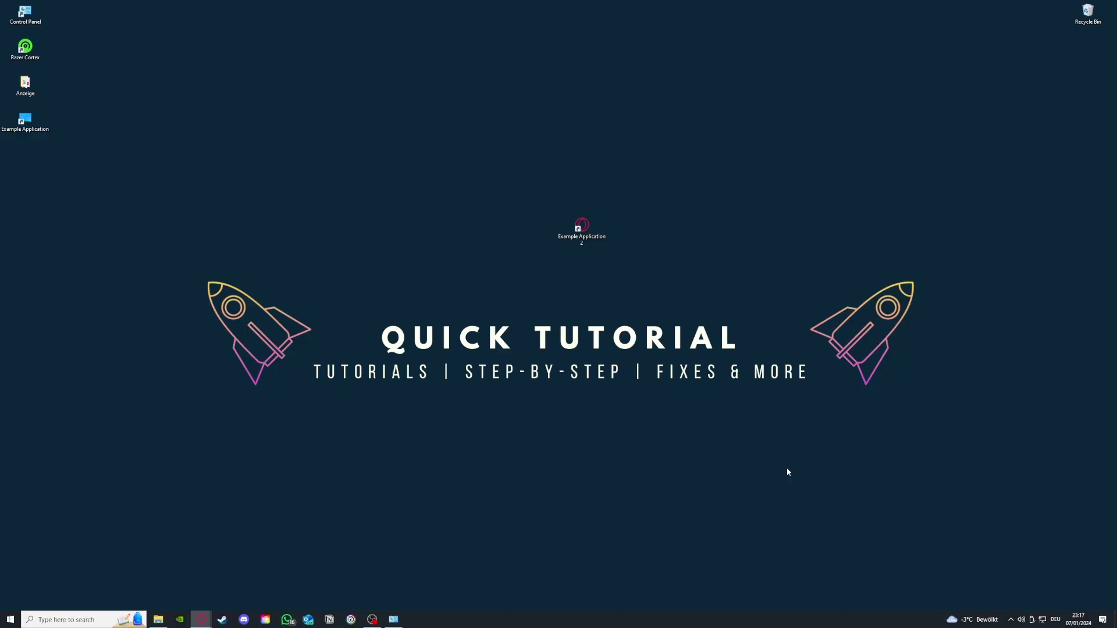
# Step: Open Administrative Tools from Control Panel's System and Security page and place its window beside the existing one
pyautogui.click(393, 619)
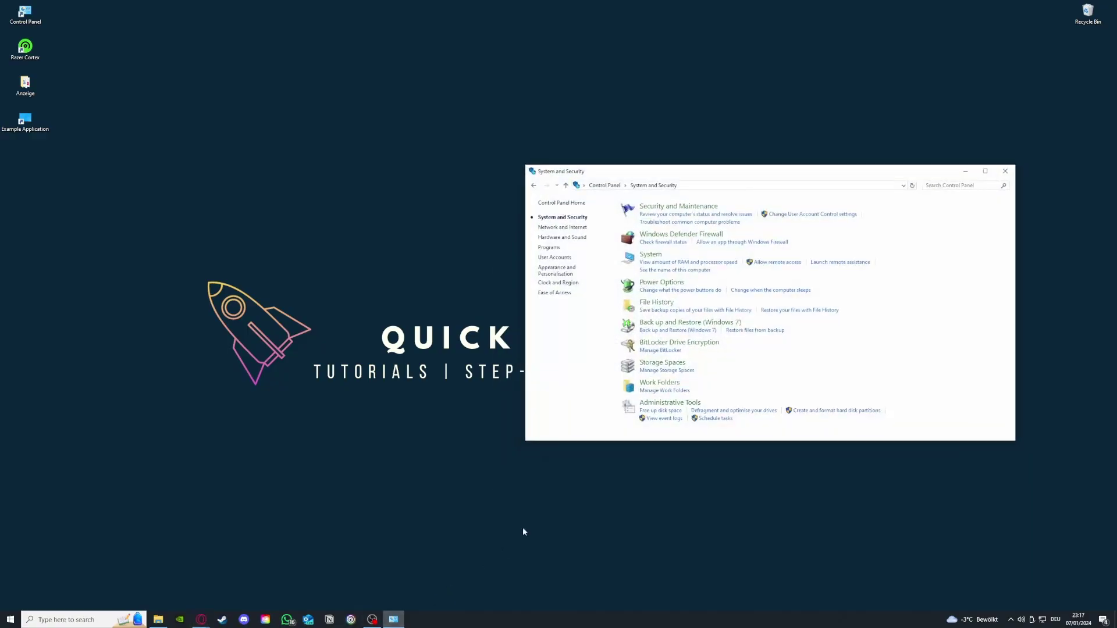
pyautogui.moveTo(664, 410)
pyautogui.mouseDown()
pyautogui.moveTo(515, 397)
pyautogui.moveTo(654, 405)
pyautogui.mouseUp()
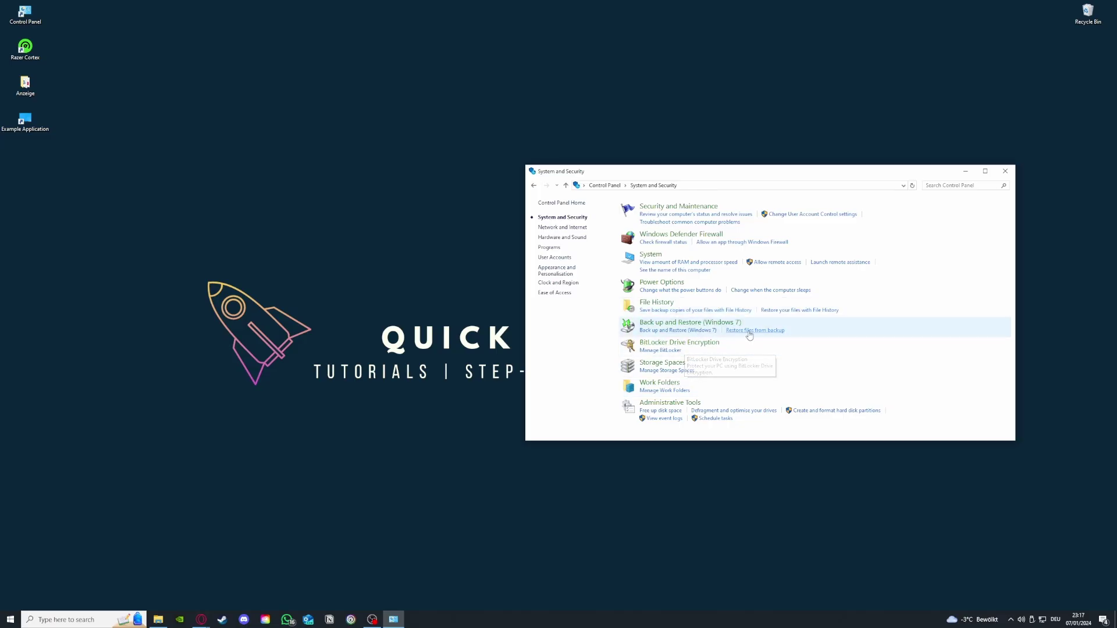
pyautogui.click(691, 403)
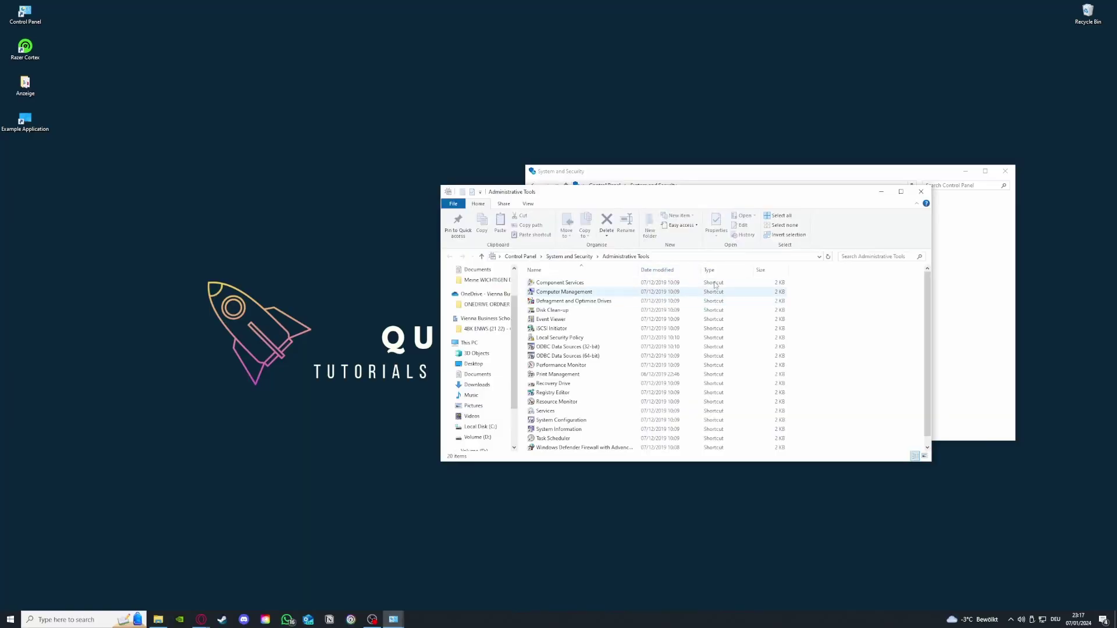
pyautogui.moveTo(695, 192); pyautogui.dragTo(279, 127)
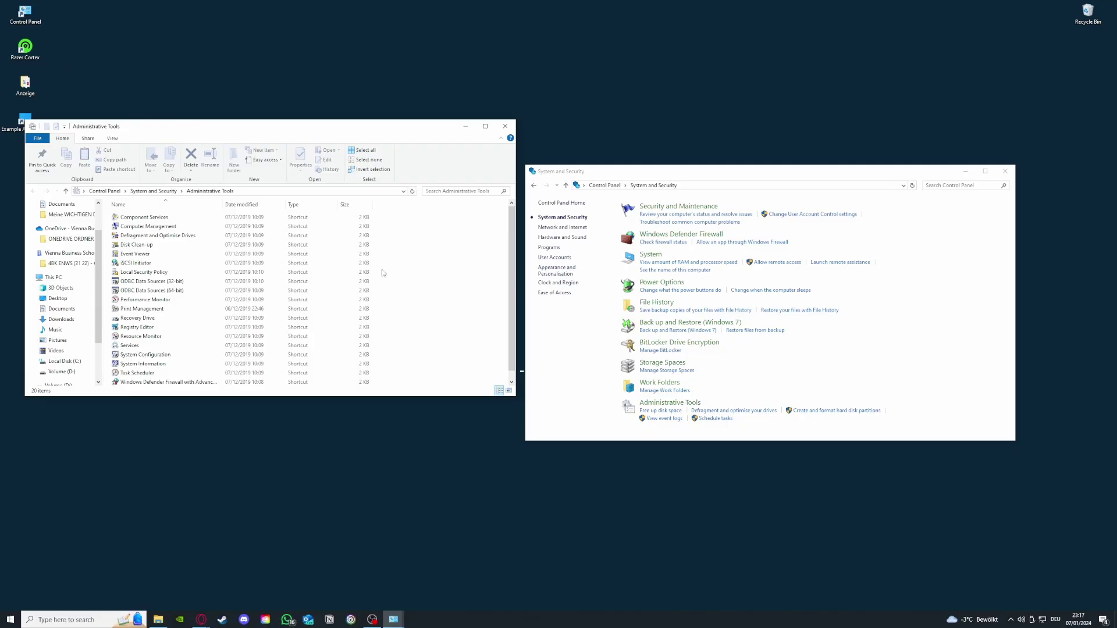
pyautogui.click(90, 622)
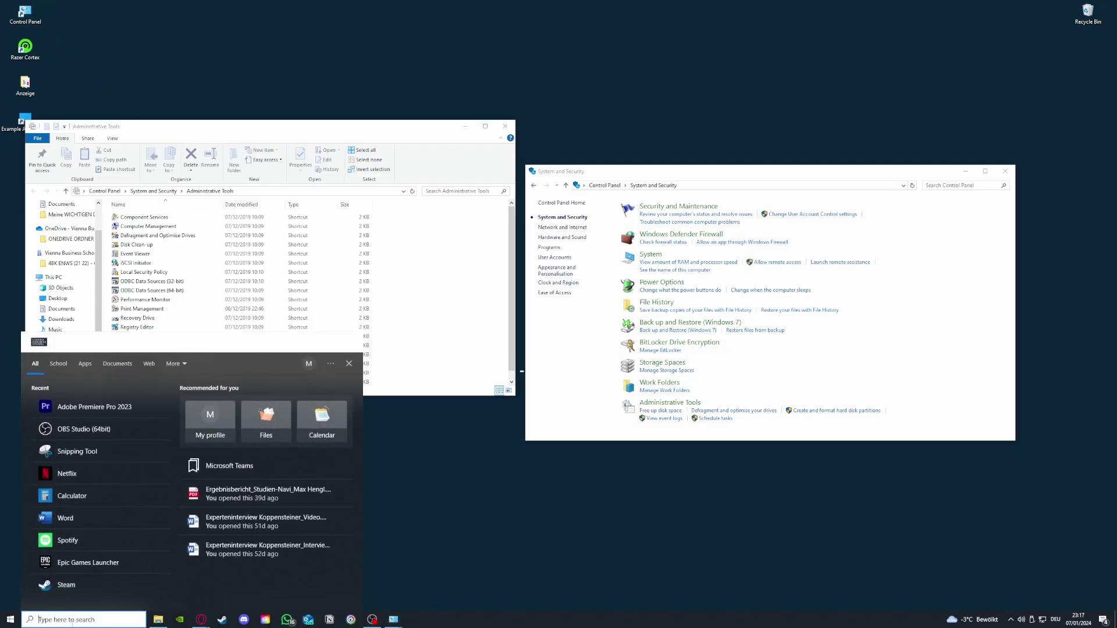
pyautogui.click(391, 518)
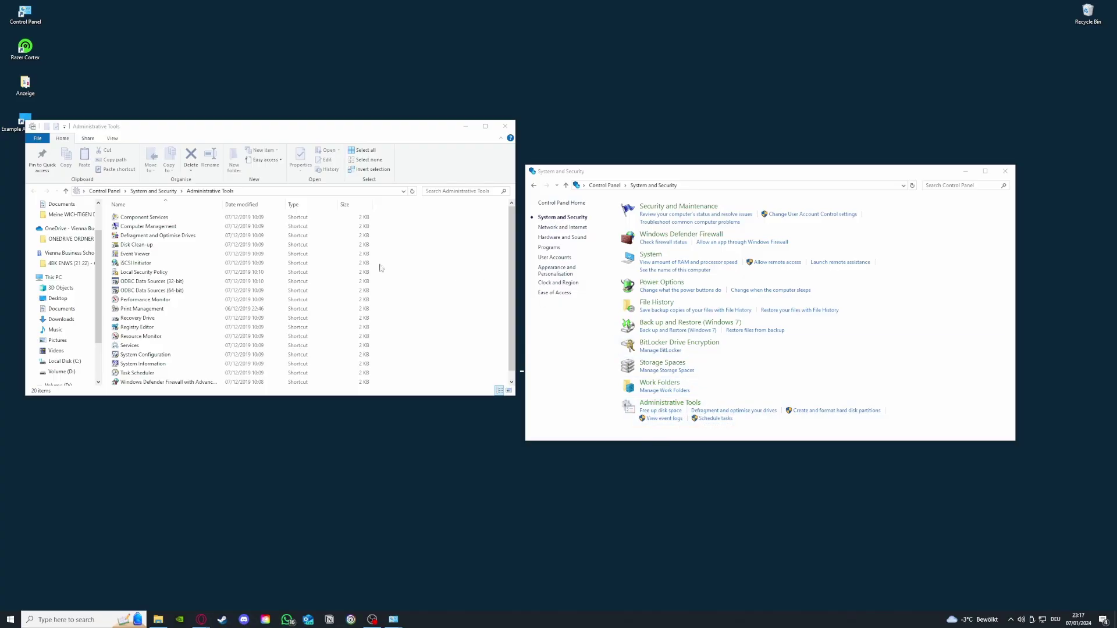
# Step: Open Disk Clean-up to view the selectable drives, cancel it, and close the Administrative Tools and System and Security windows
pyautogui.doubleClick(143, 246)
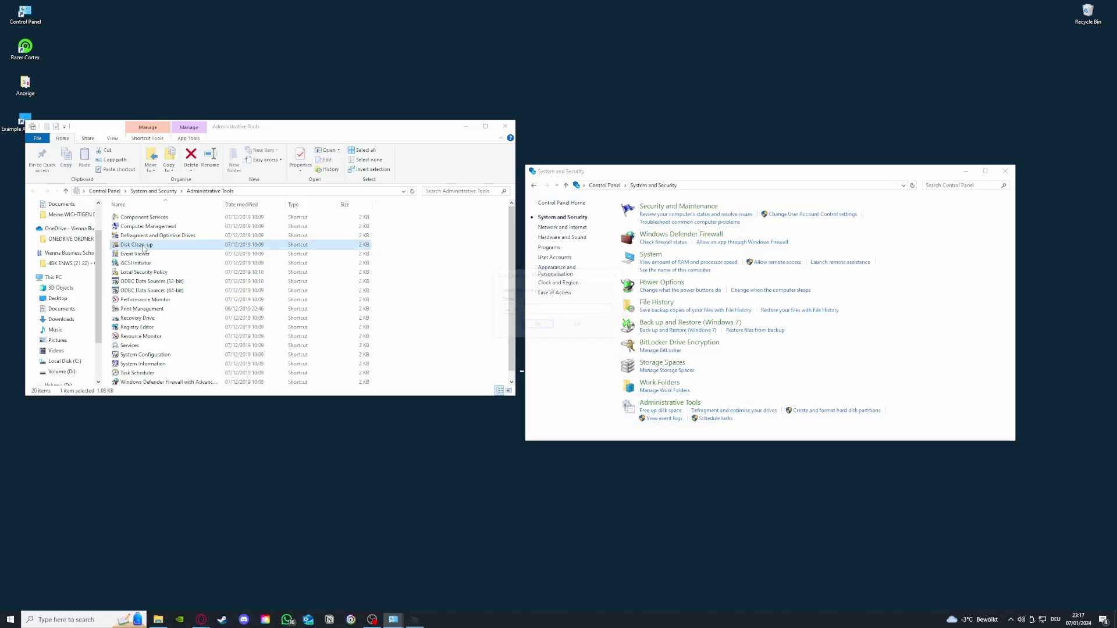
pyautogui.click(556, 310)
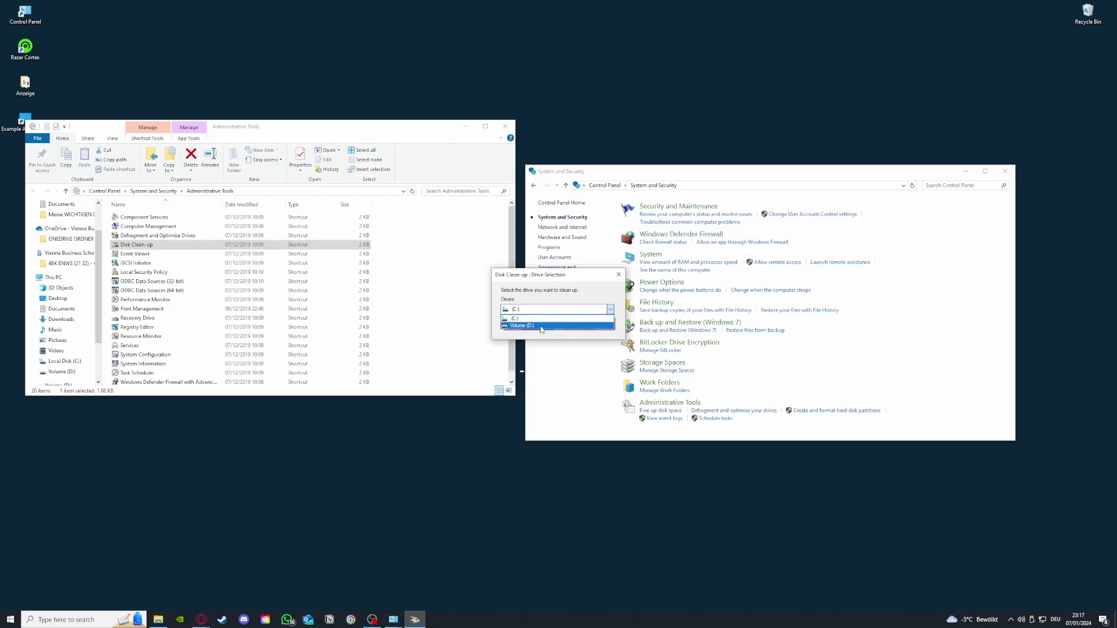
pyautogui.click(618, 281)
pyautogui.click(618, 282)
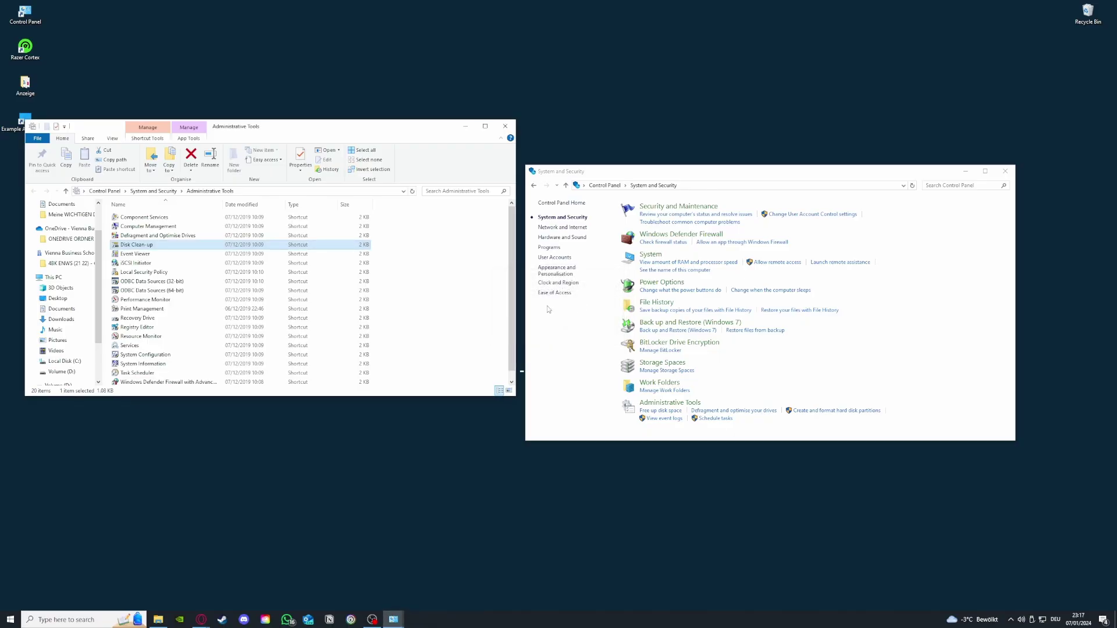
pyautogui.click(505, 126)
pyautogui.click(1004, 172)
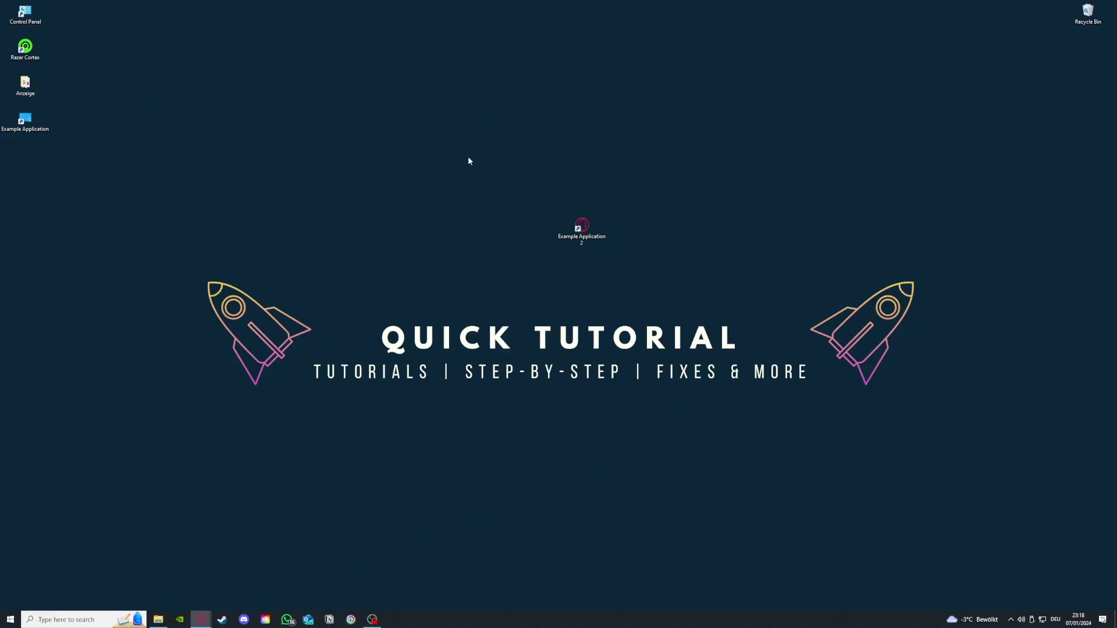
# Step: Open the list of installed programs for uninstalling from Control Panel
pyautogui.doubleClick(35, 14)
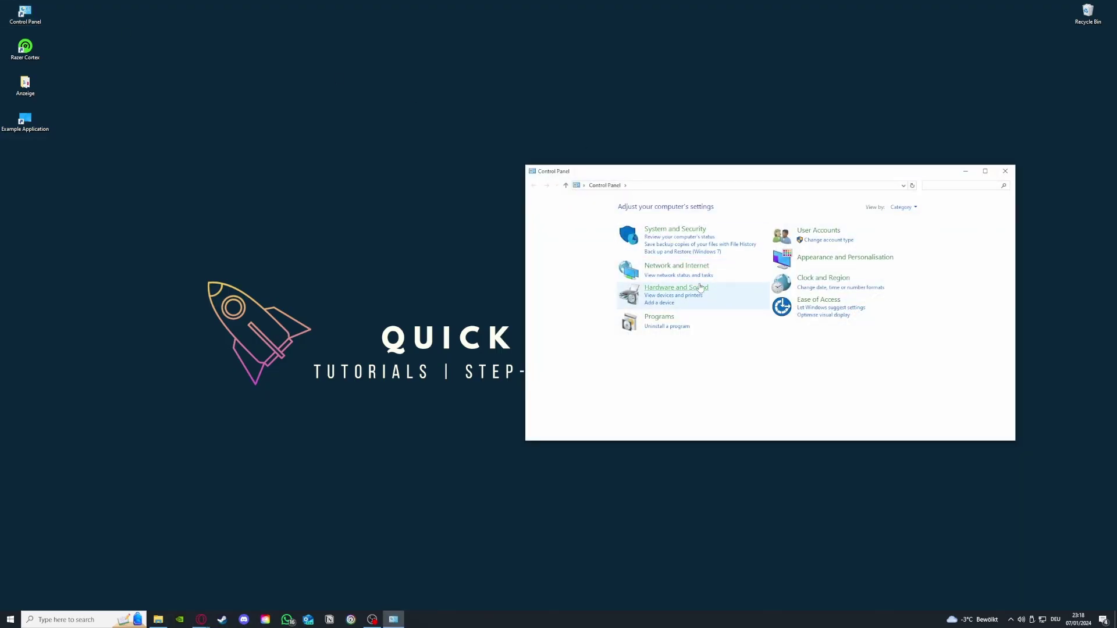
pyautogui.click(668, 327)
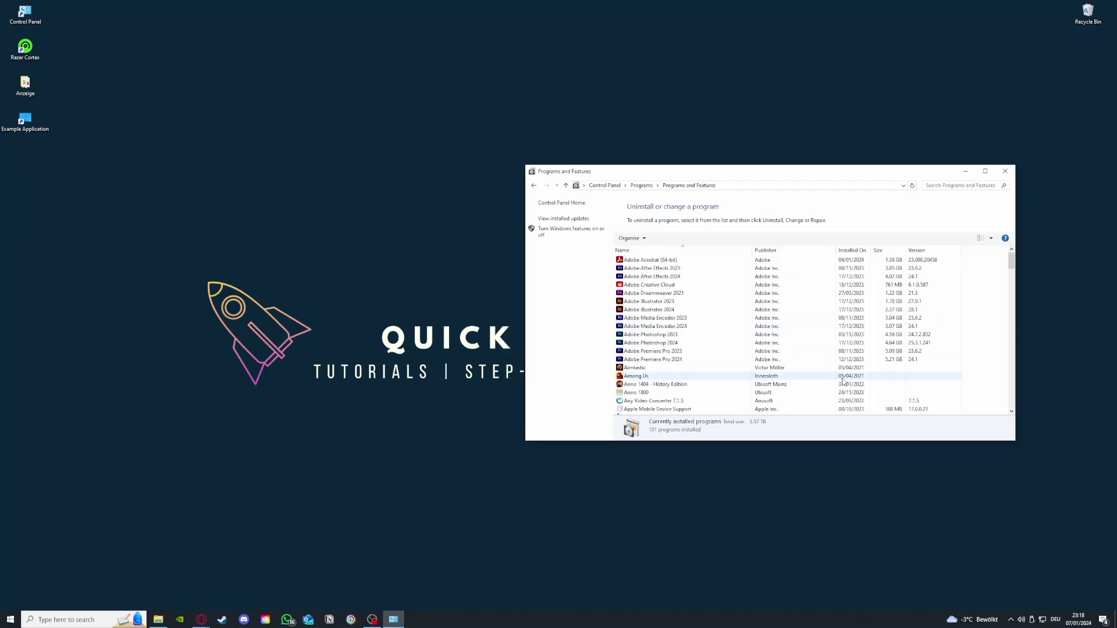
# Step: Bring up the uninstall option for Microsoft Teams in the installed programs, dismiss it, and return to the Control Panel home
pyautogui.scroll(-15, 842, 380)
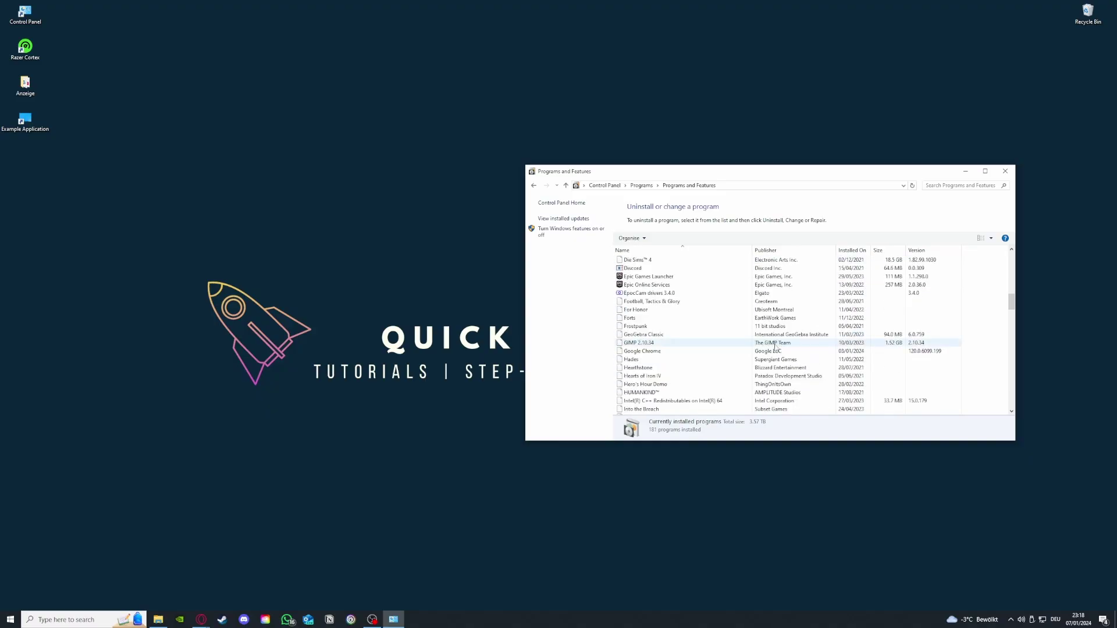
pyautogui.scroll(-12, 776, 347)
pyautogui.scroll(6, 723, 353)
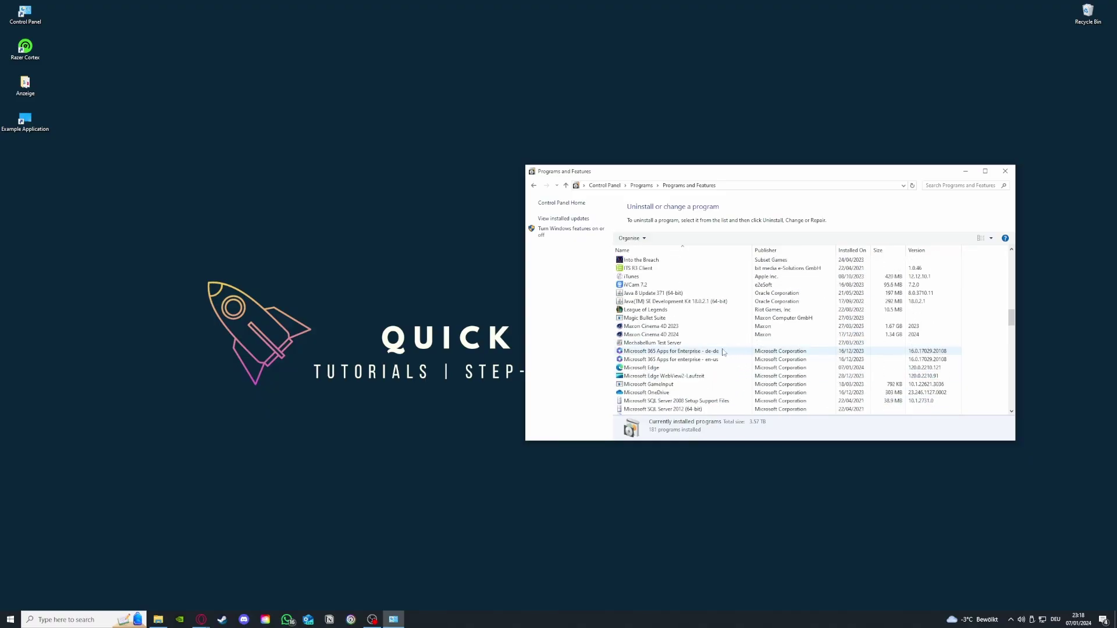
pyautogui.scroll(-3, 723, 353)
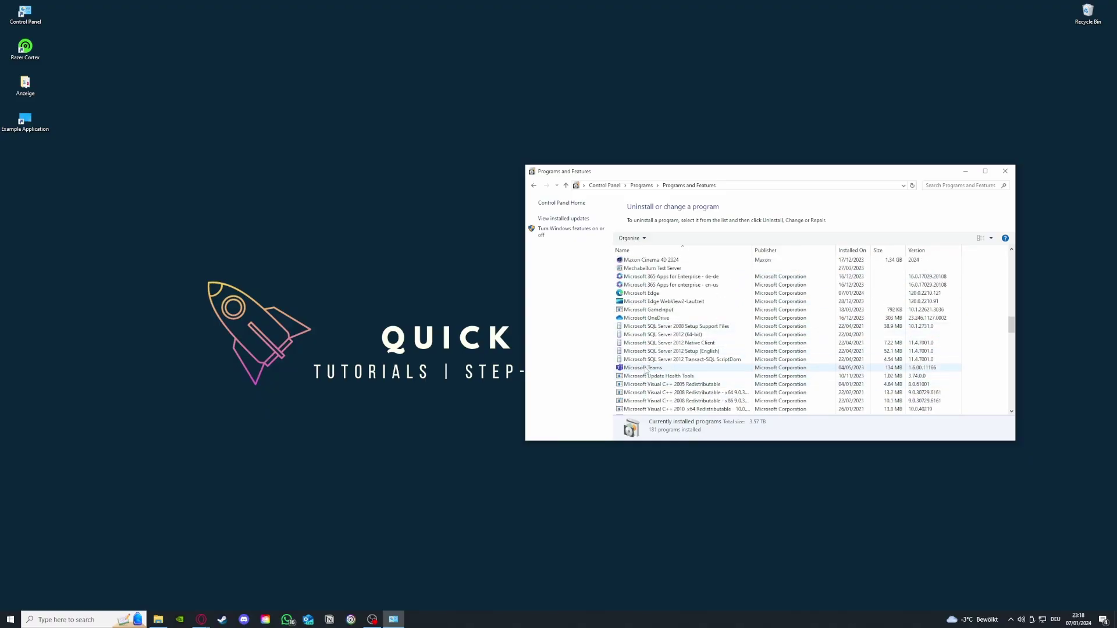
pyautogui.click(646, 370)
pyautogui.rightClick(645, 370)
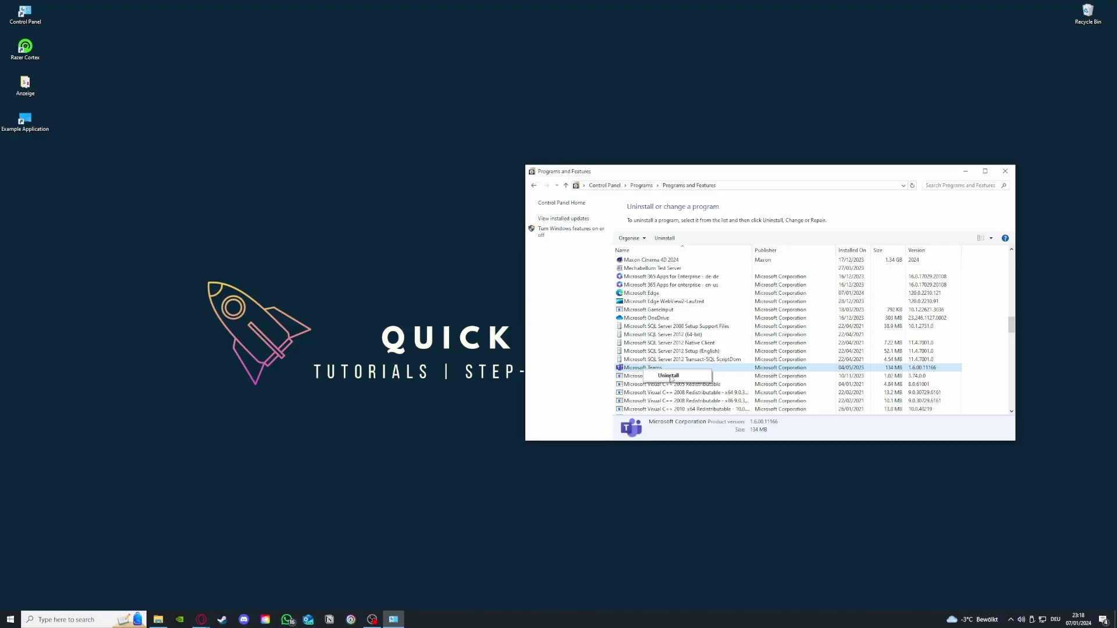
pyautogui.click(558, 302)
pyautogui.click(533, 186)
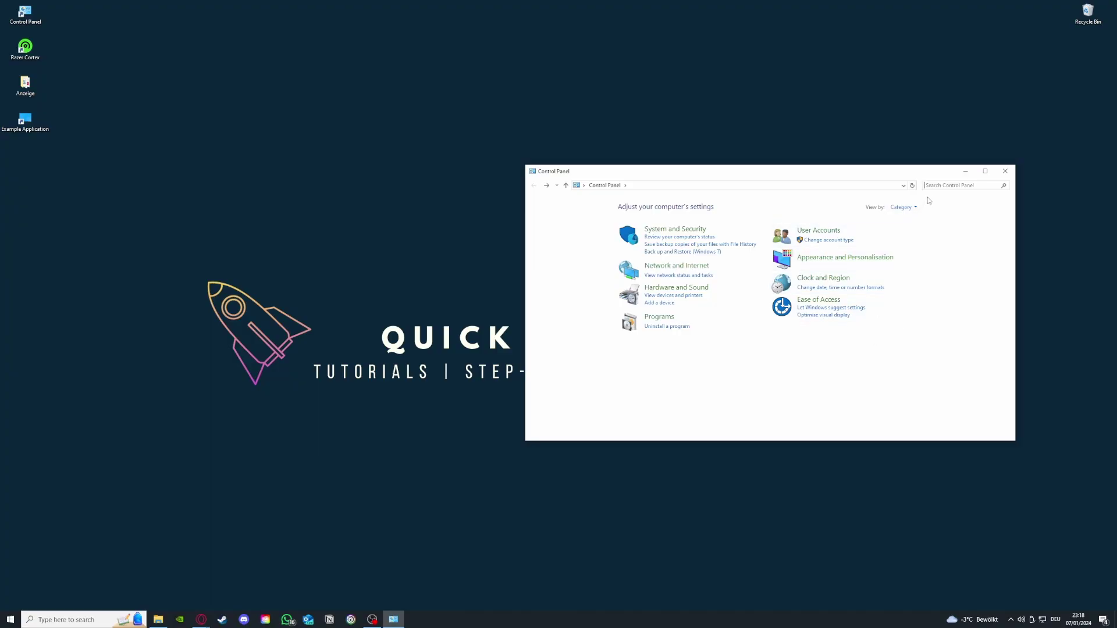
# Step: Search Control Panel for "window" and open Windows Defender Firewall
pyautogui.click(940, 184)
pyautogui.write('window')
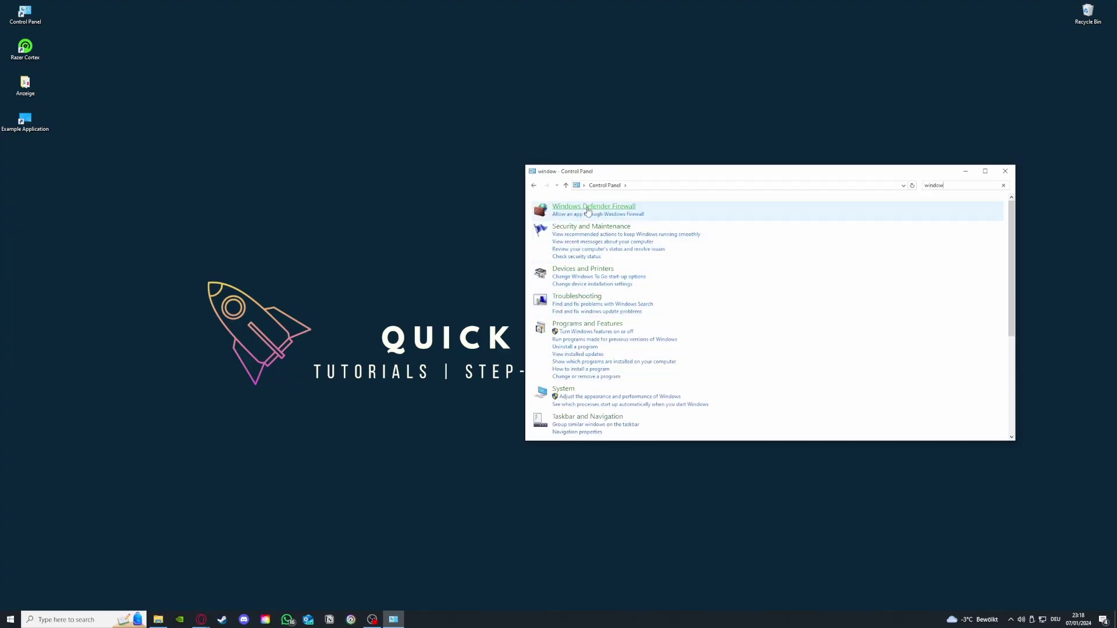
pyautogui.click(593, 205)
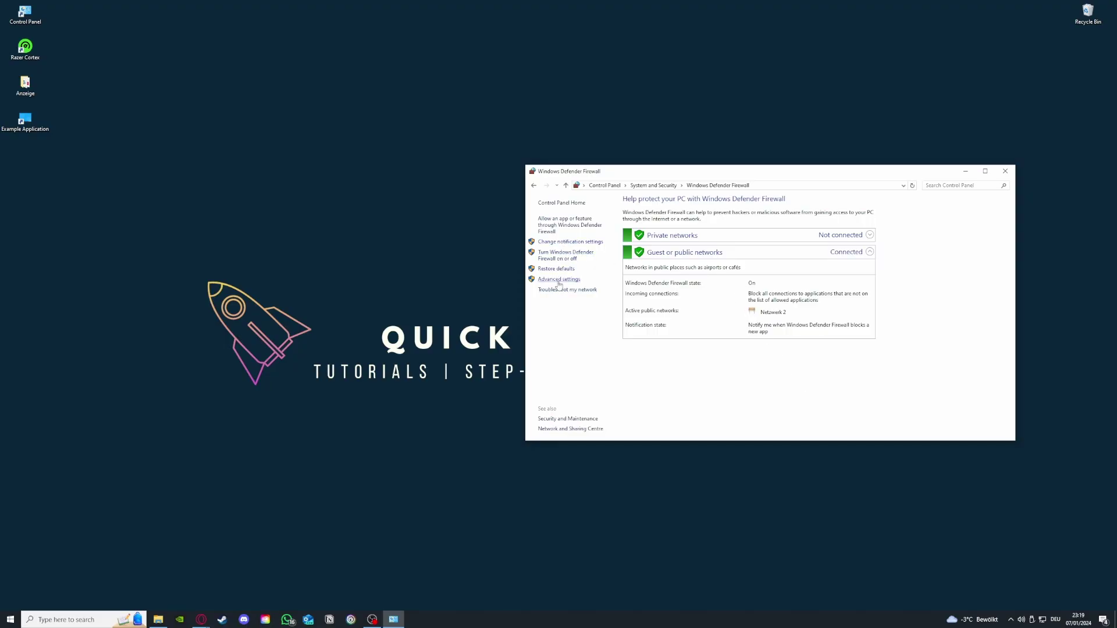
# Step: Review the list of apps allowed through Windows Defender Firewall and return to the firewall overview
pyautogui.click(561, 226)
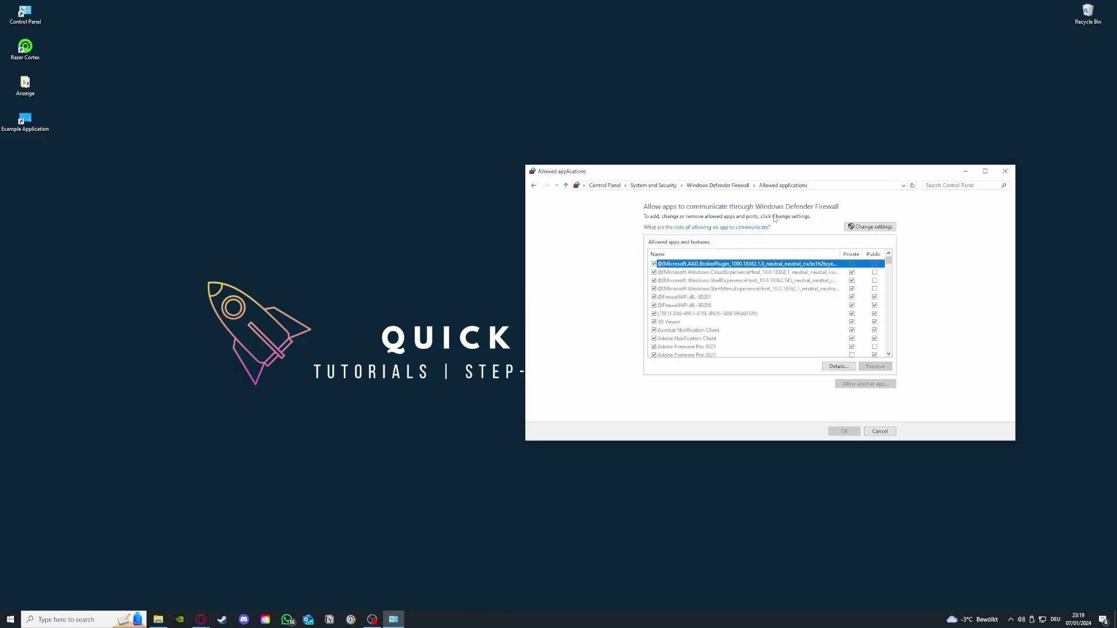
pyautogui.click(534, 185)
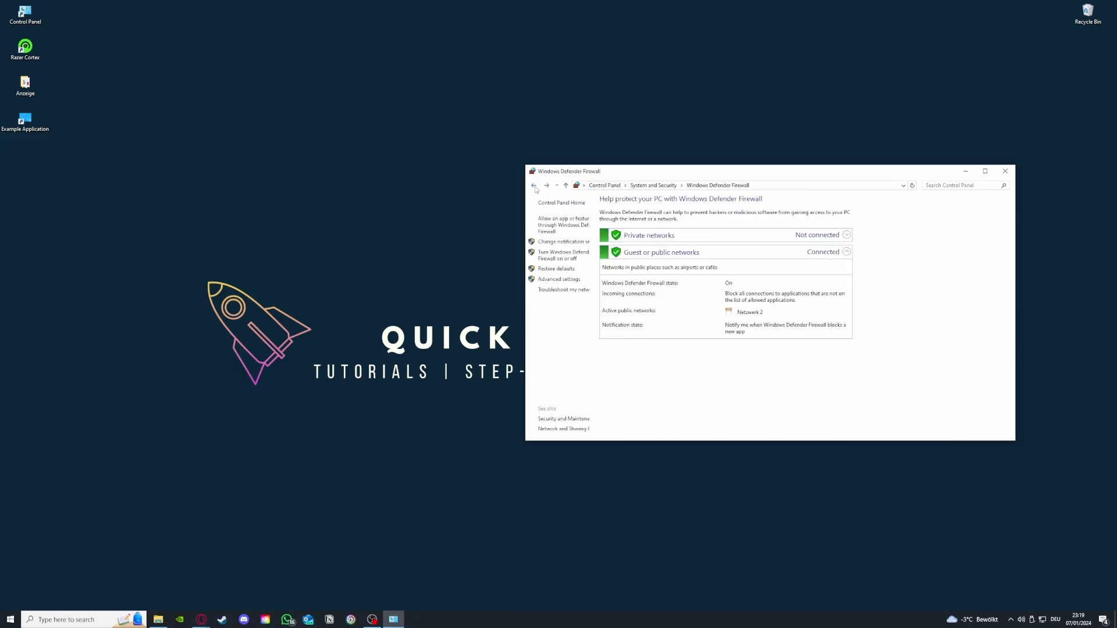
pyautogui.click(560, 226)
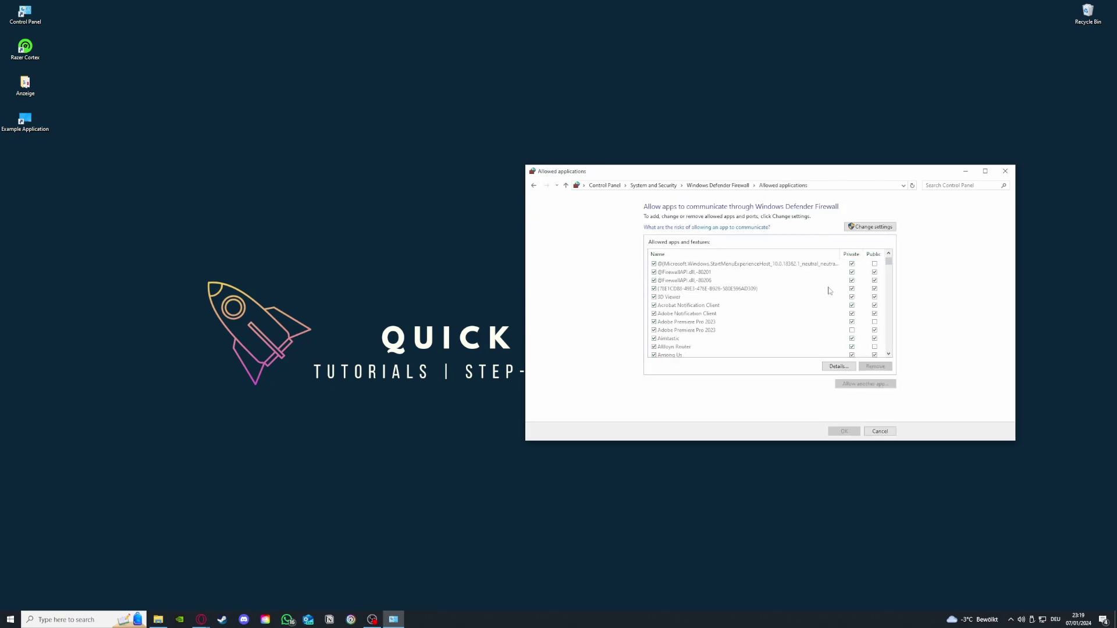
pyautogui.scroll(-10, 828, 290)
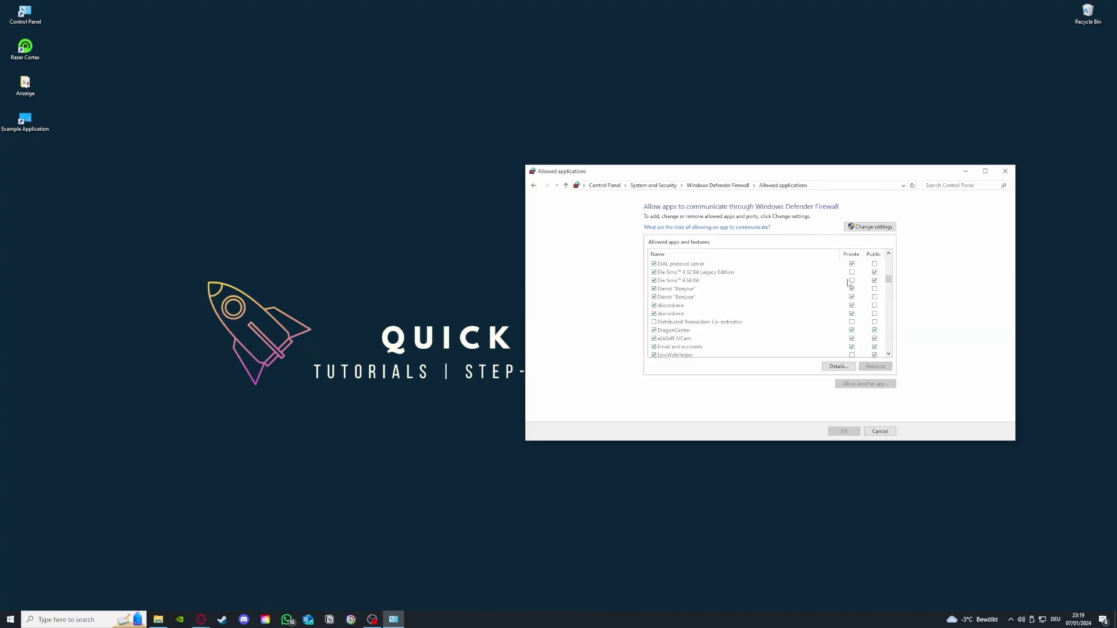
pyautogui.click(533, 187)
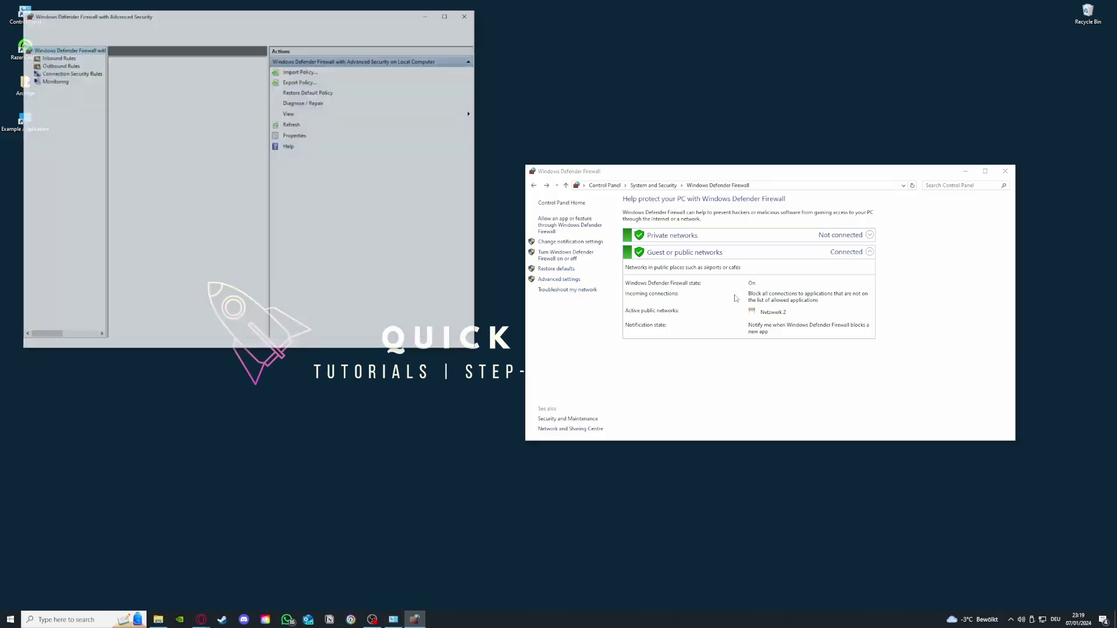
# Step: Look over the firewall's advanced security overview, check Outbound Rules, and browse the Inbound Rules list
pyautogui.scroll(-1, 172, 135)
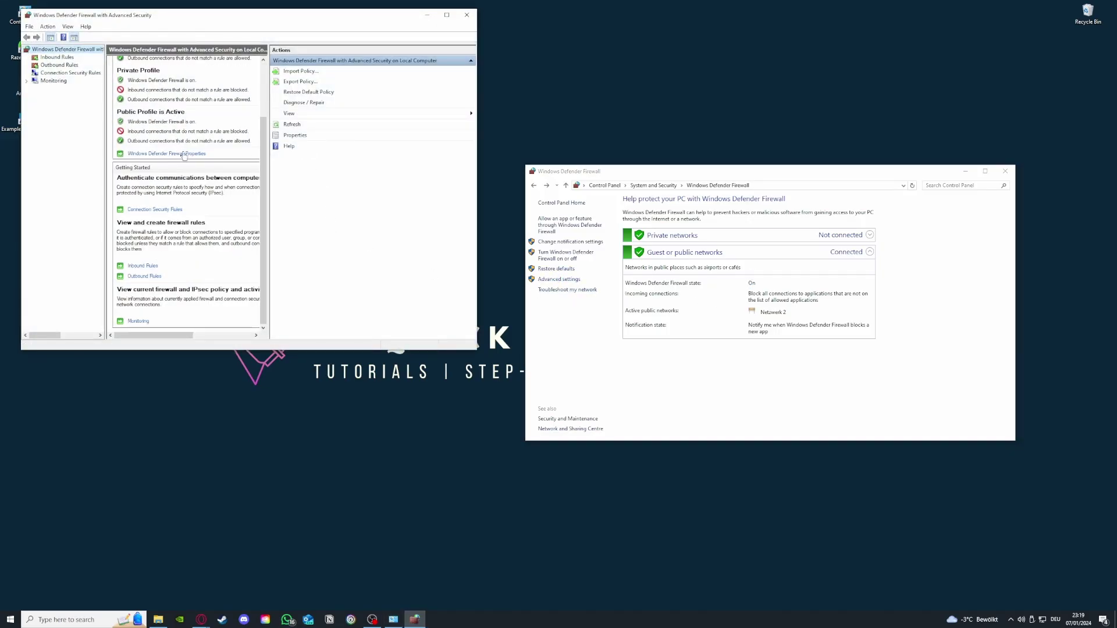
pyautogui.click(58, 59)
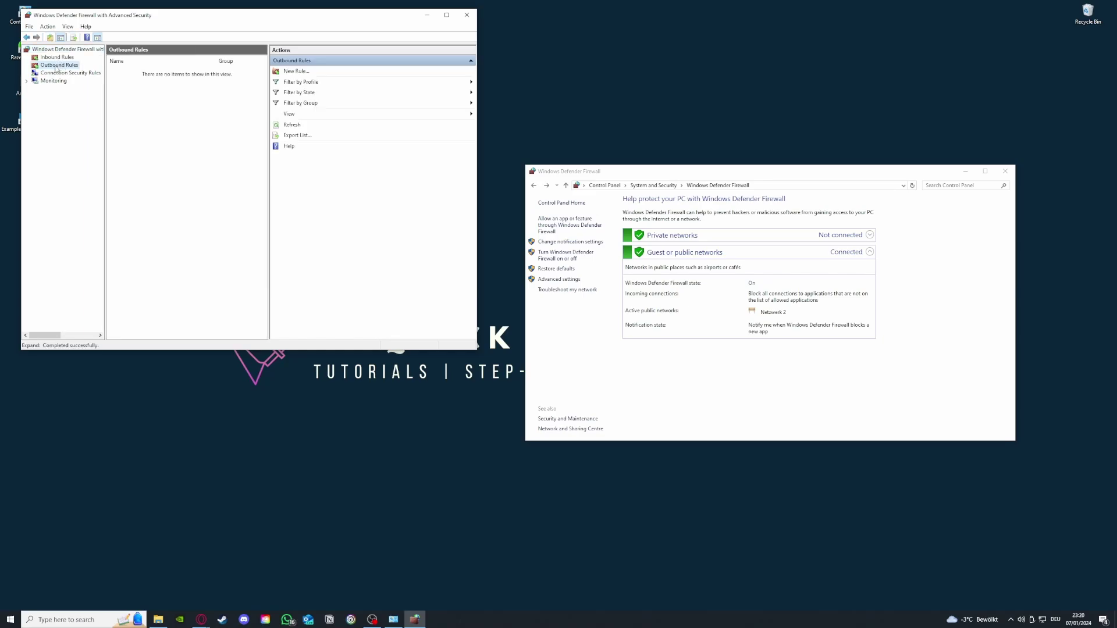
pyautogui.click(58, 65)
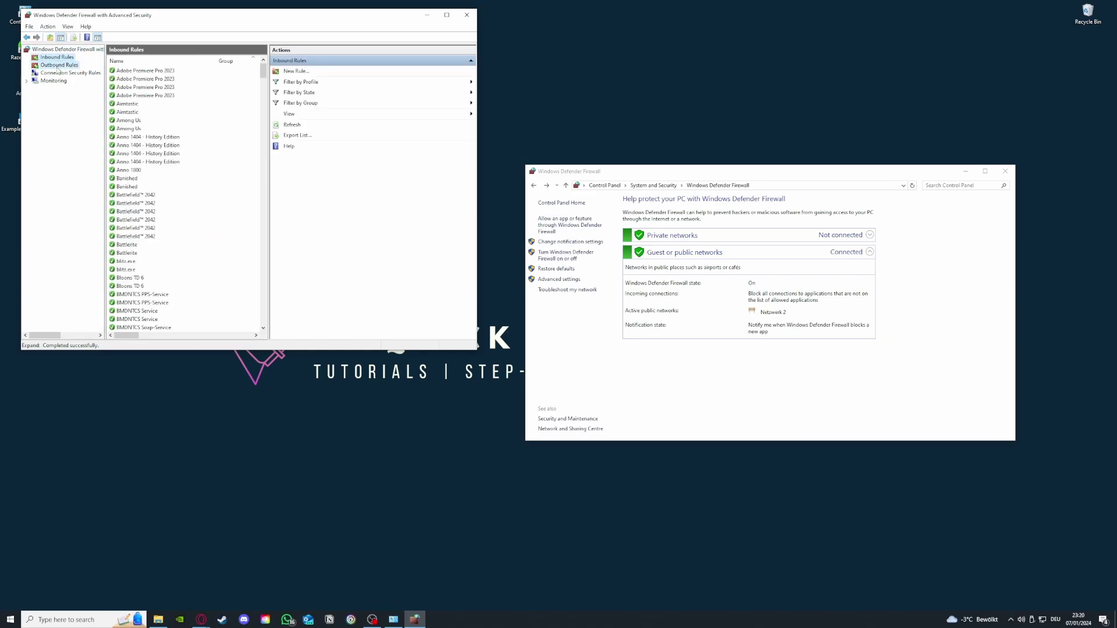
pyautogui.click(58, 58)
pyautogui.scroll(-6, 182, 174)
pyautogui.scroll(-20, 182, 174)
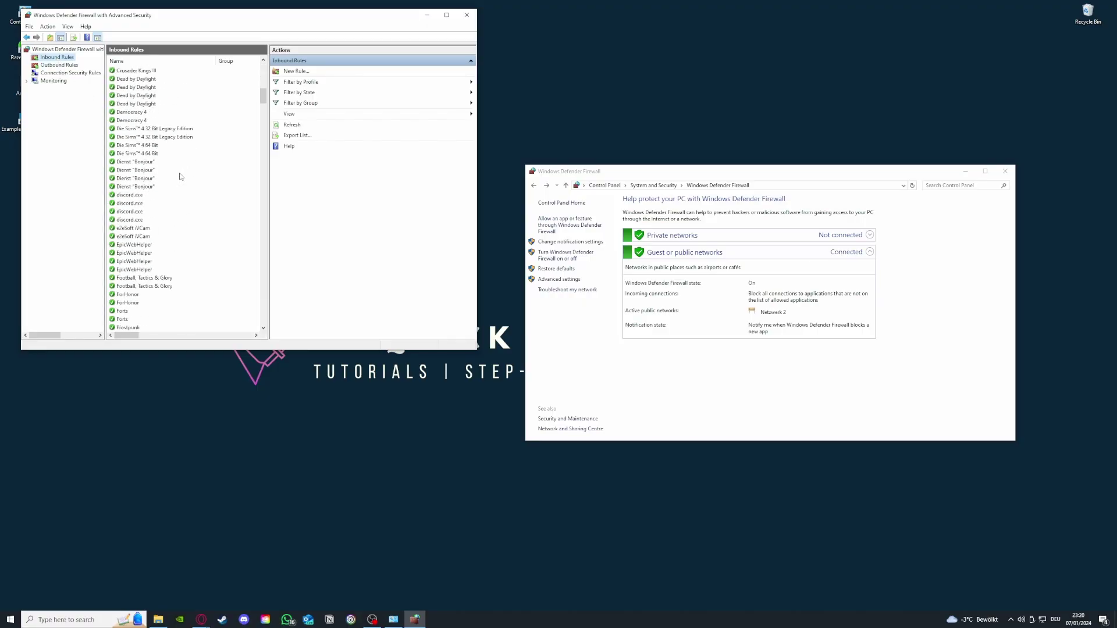
# Step: Open the New Inbound Rule Wizard to view the rule types, close it, and browse further through the inbound rules
pyautogui.click(314, 72)
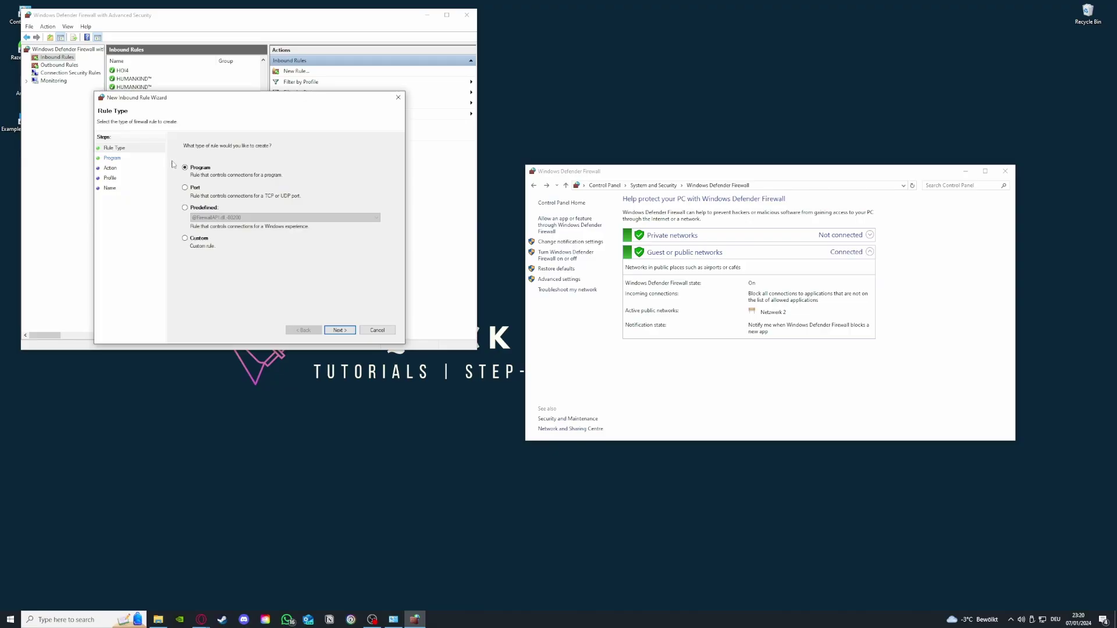
pyautogui.click(400, 98)
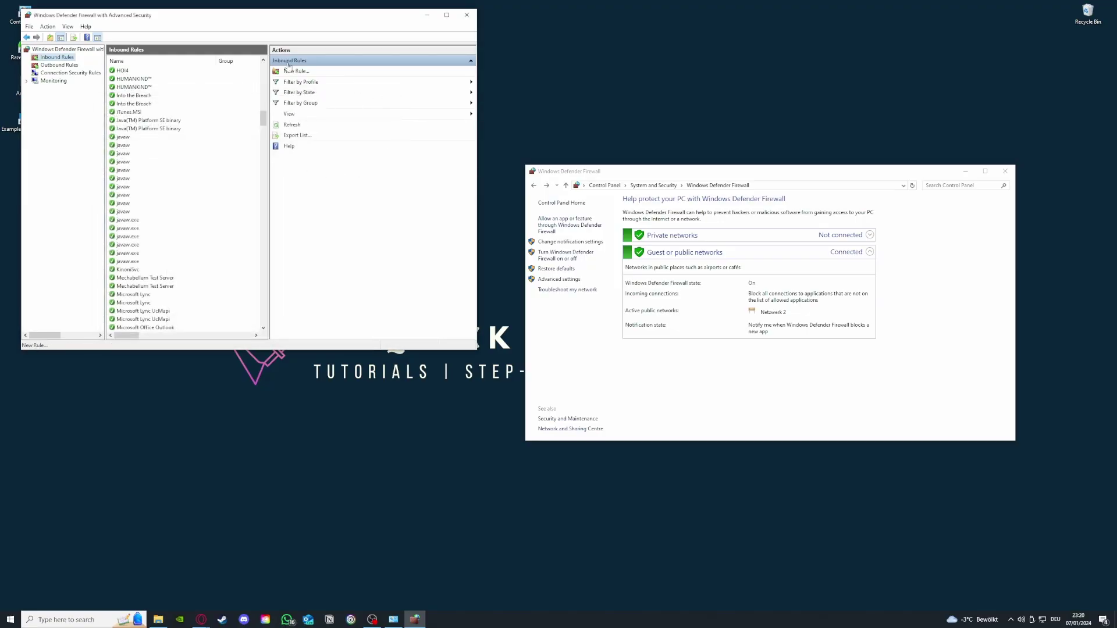
pyautogui.scroll(-15, 205, 281)
pyautogui.scroll(-8, 204, 281)
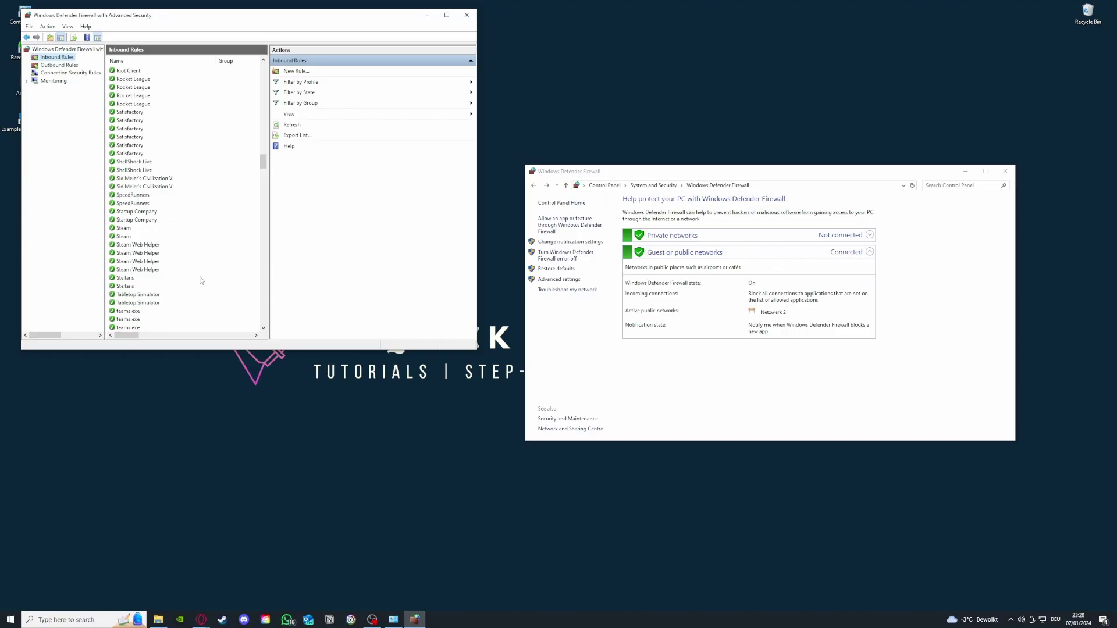
# Step: Switch to the Outbound Rules and browse the list before returning to its beginning
pyautogui.click(60, 65)
pyautogui.click(57, 57)
pyautogui.click(60, 65)
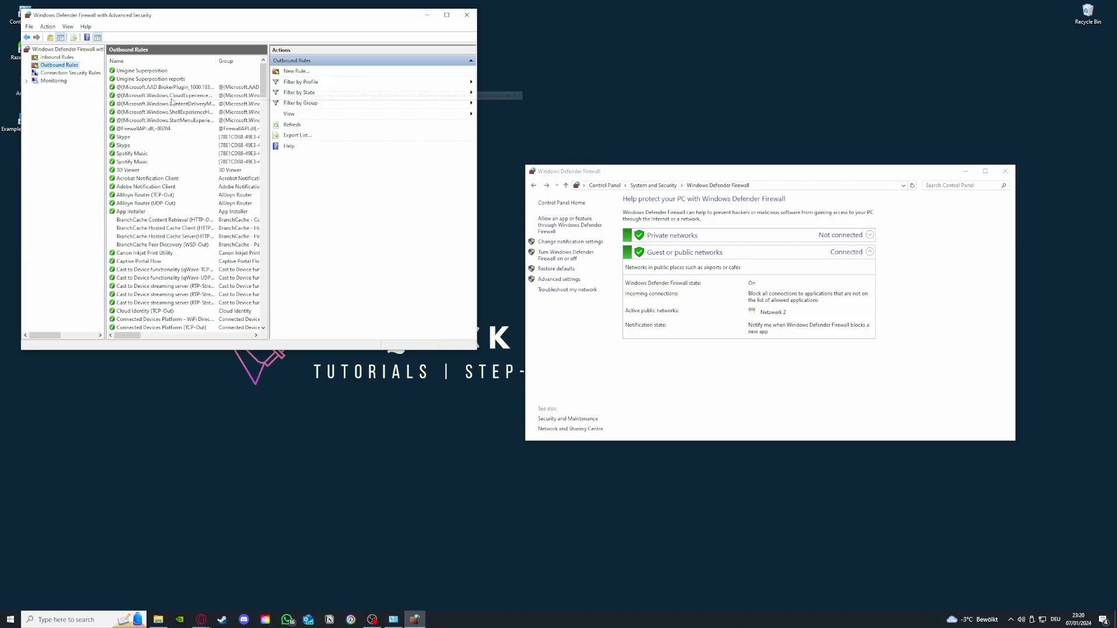
pyautogui.moveTo(264, 80); pyautogui.dragTo(265, 133)
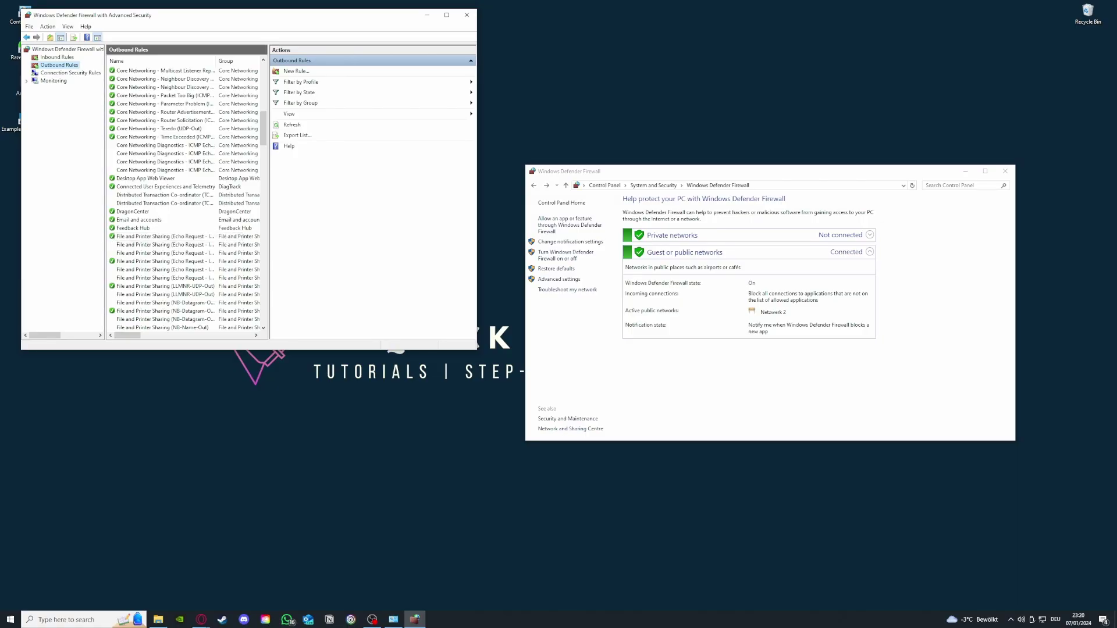
pyautogui.click(201, 620)
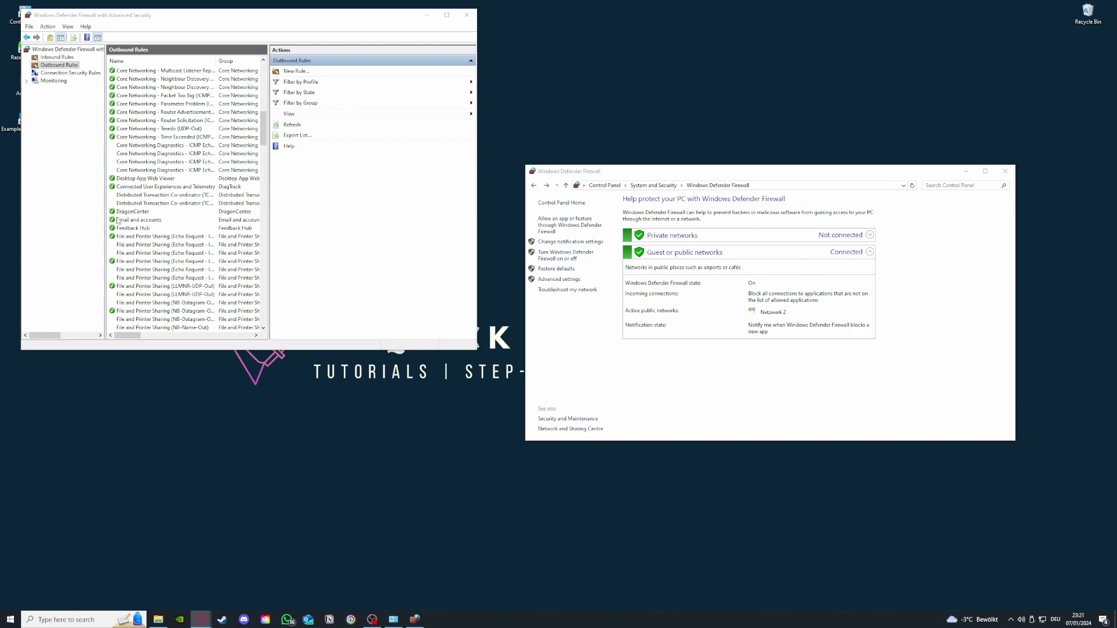
pyautogui.scroll(13, 185, 245)
pyautogui.scroll(3, 185, 245)
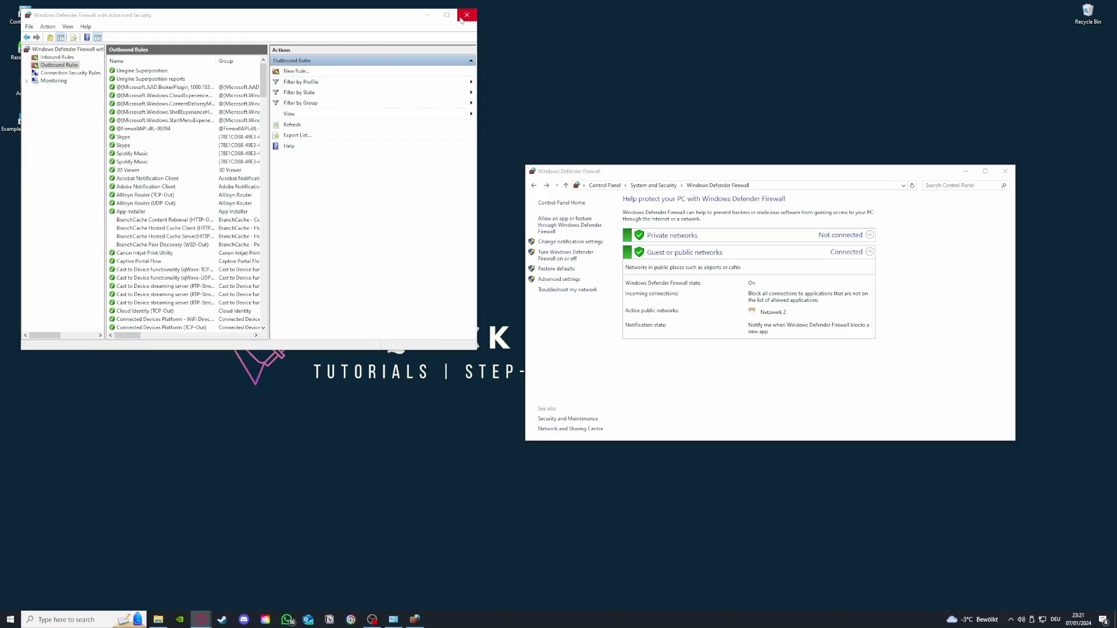
# Step: View the Inbound and Outbound Rules once more and close both Windows Defender Firewall windows
pyautogui.click(50, 57)
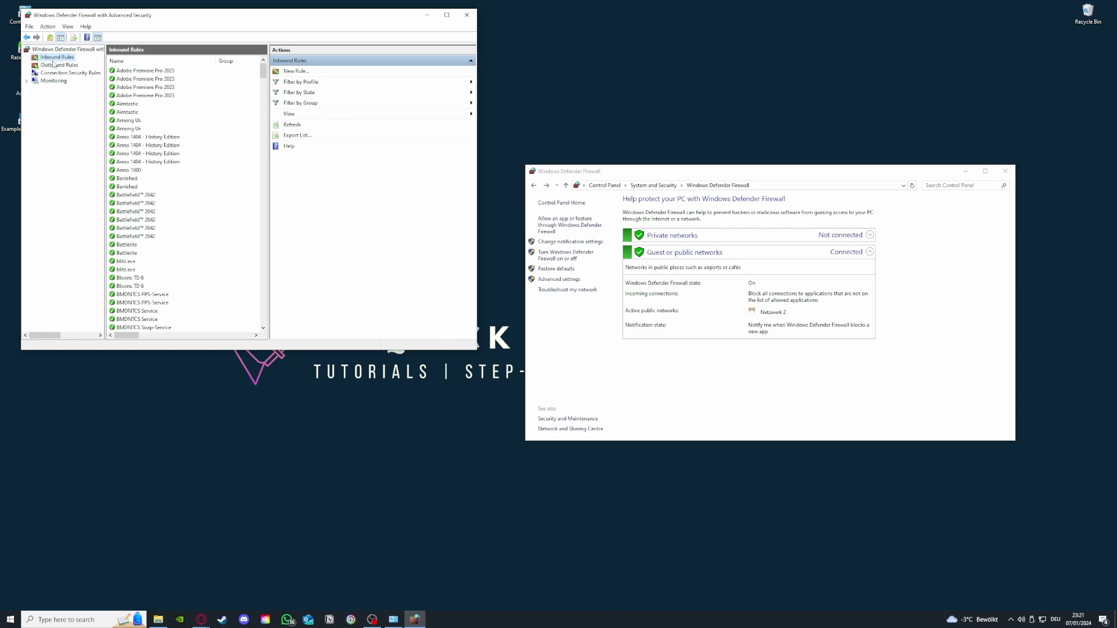
pyautogui.click(54, 65)
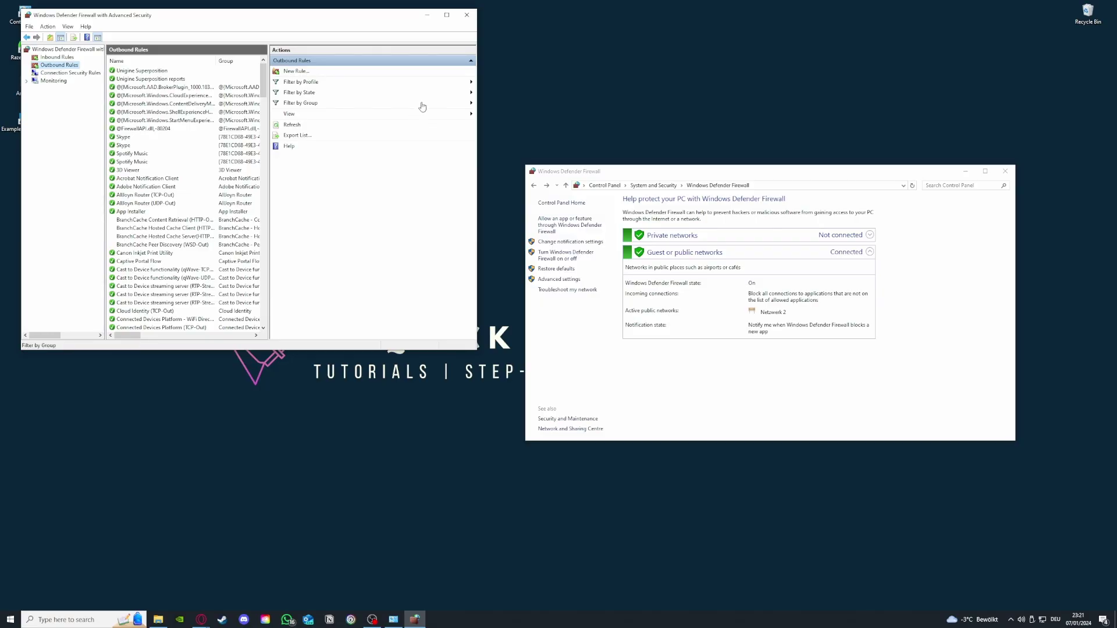
pyautogui.click(467, 14)
pyautogui.click(1004, 173)
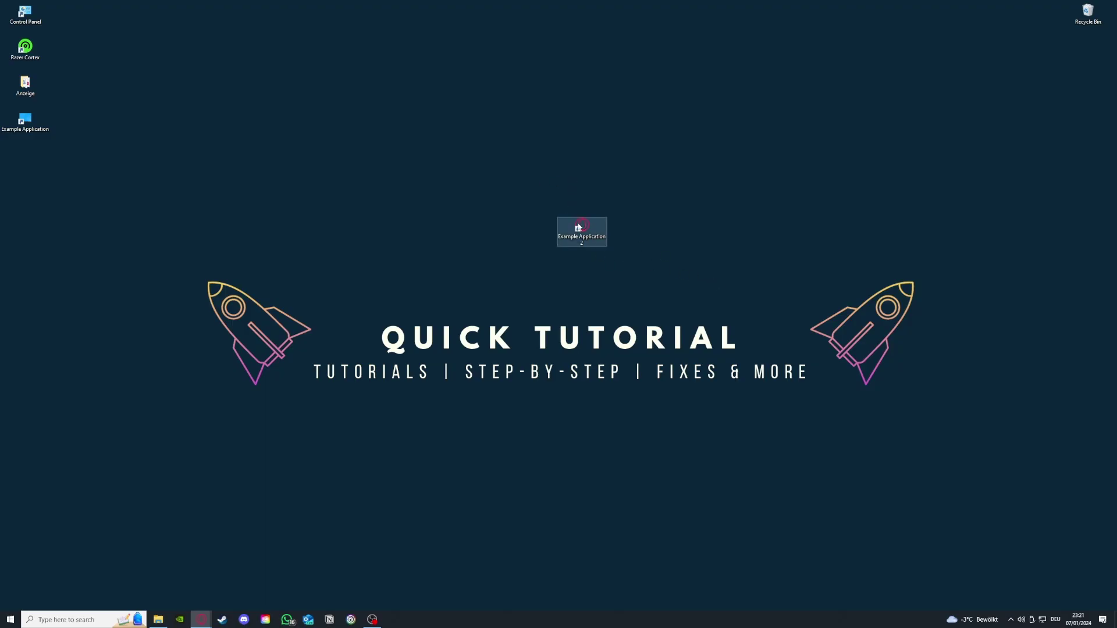
# Step: Move the Example Application 2 shortcut to an empty spot on the desktop, above the wallpaper title, and deselect it
pyautogui.moveTo(581, 227); pyautogui.dragTo(430, 190)
pyautogui.click(698, 263)
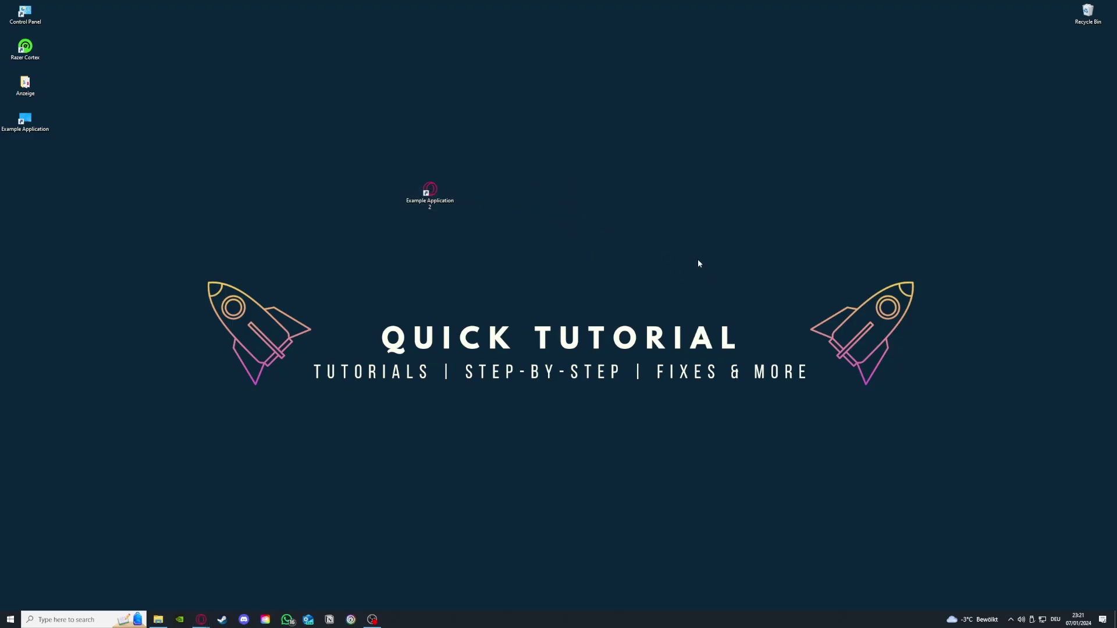